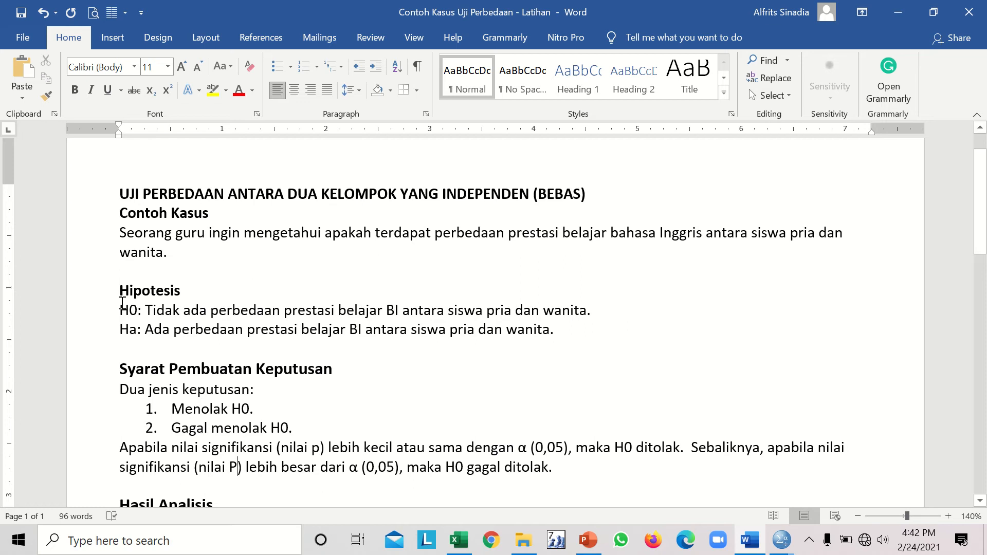
Step: Review the hypotheses, the decision criteria and the Hasil Analisis and Kesimpulan headings in the case document
left_click(122, 305)
scroll(586, 331, "down", 1)
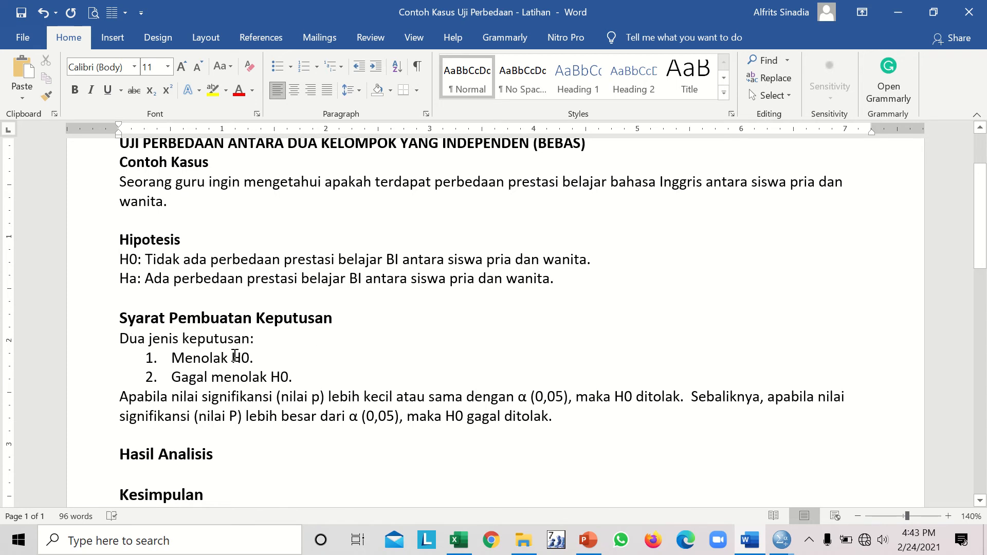
left_click(288, 370)
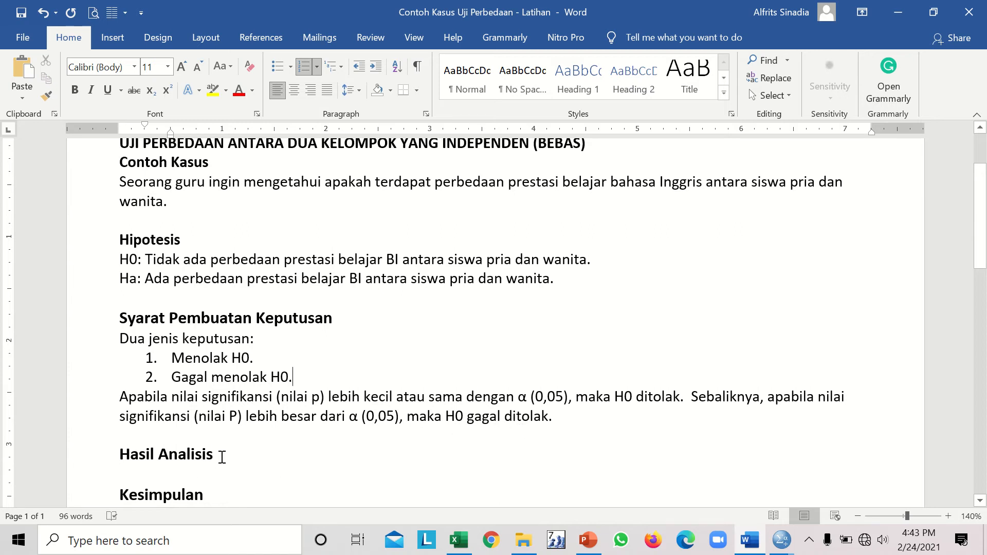
left_click(222, 456)
left_click(133, 476)
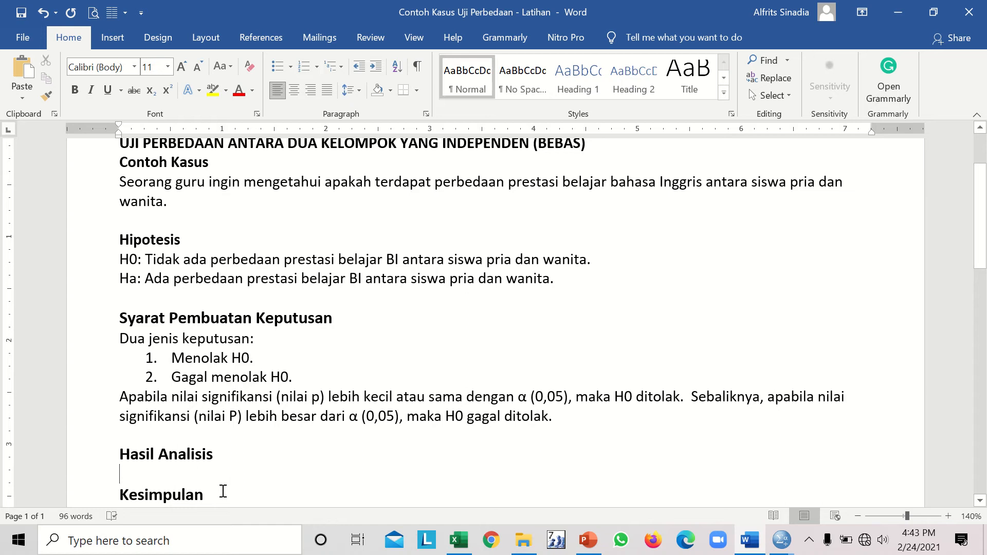
left_click(222, 492)
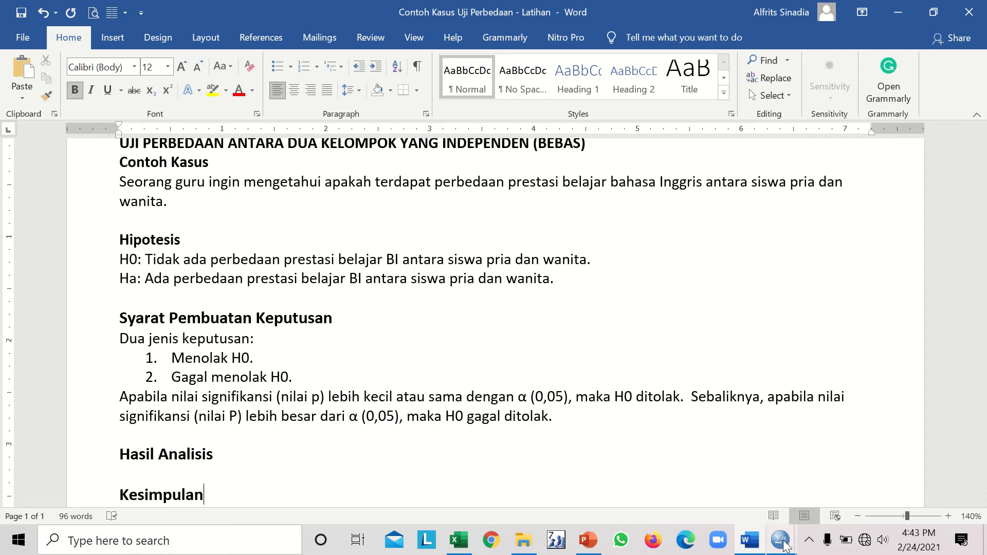
Step: Switch to SPSS Statistics and show the variable definitions of the dataset
mouse_move(785, 546)
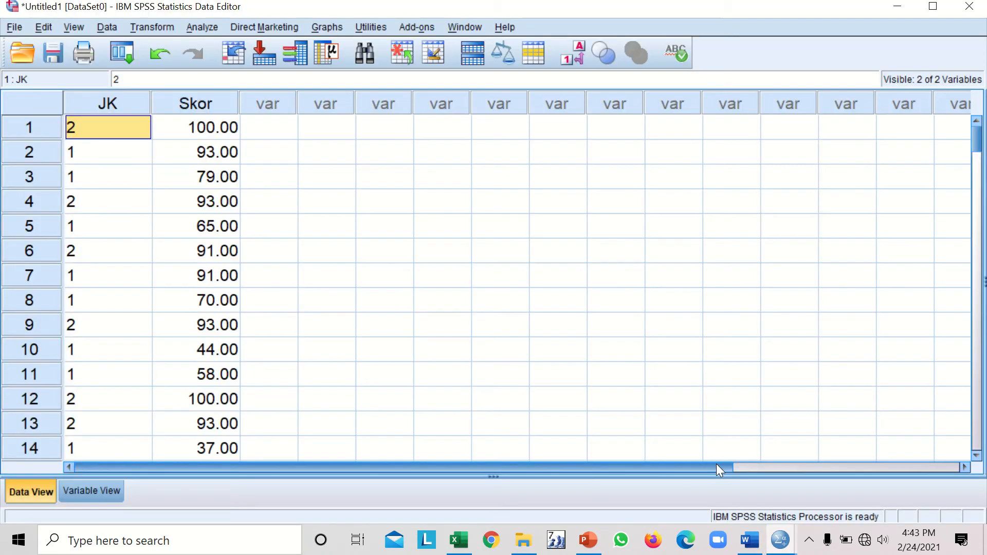
left_click(716, 463)
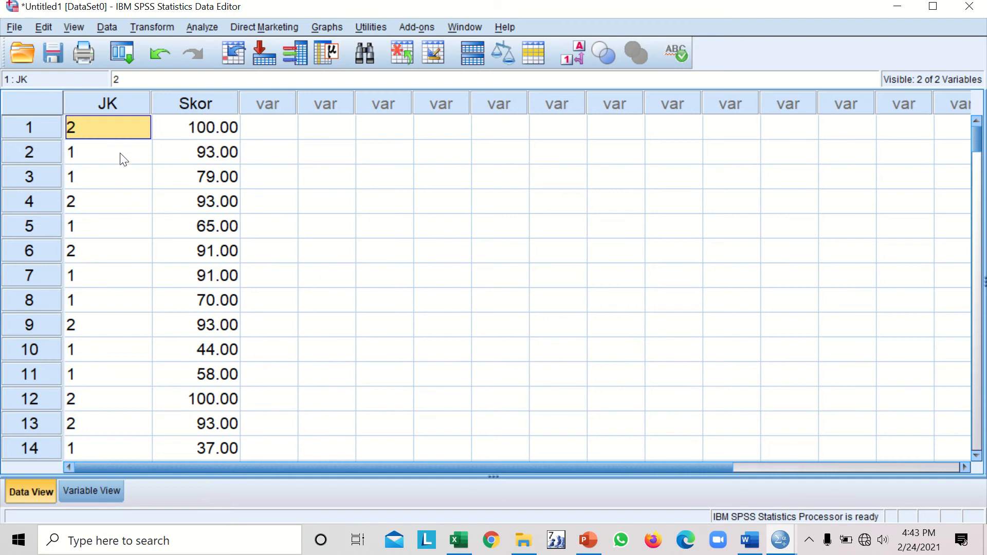
left_click(100, 490)
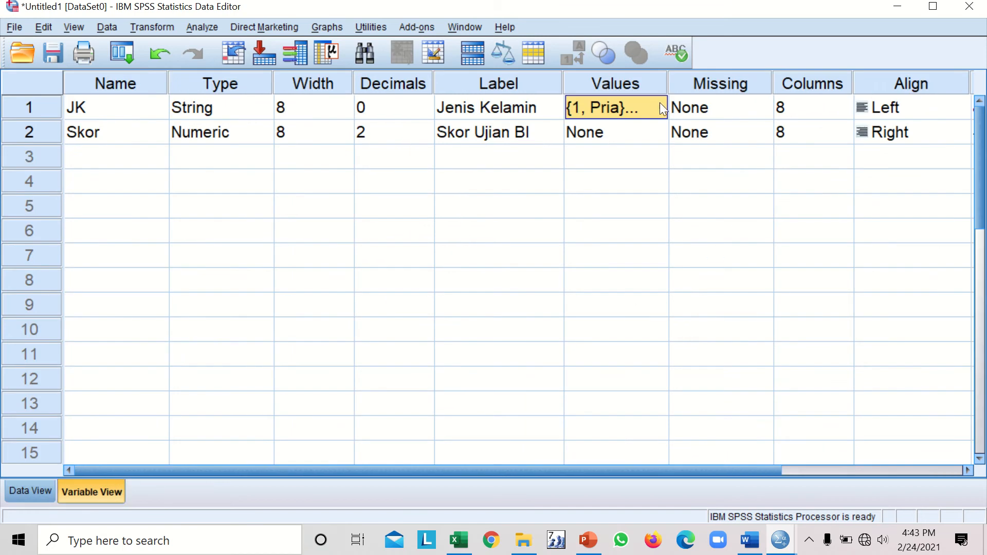
Step: Remove both existing value labels, Pria and Wanita, from the JK variable
left_click(636, 107)
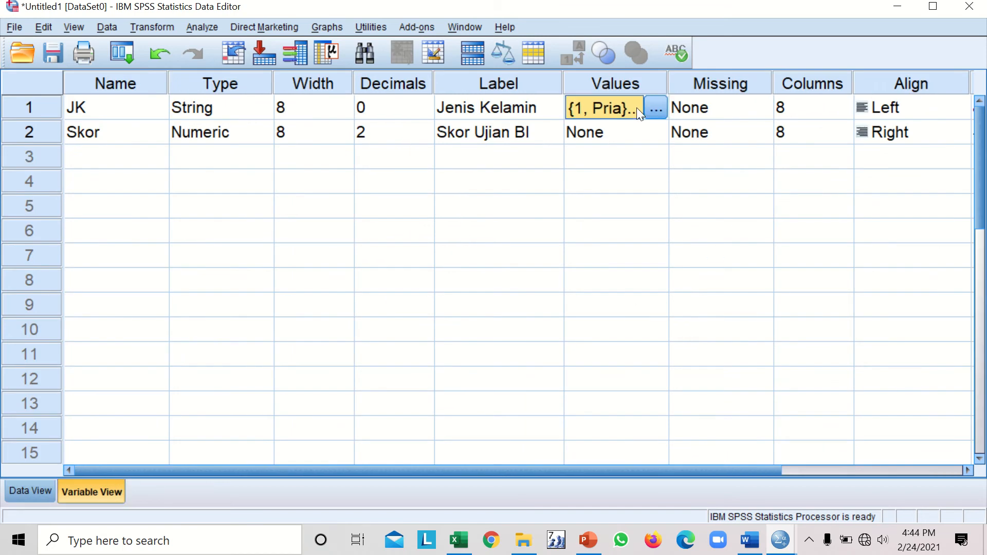
left_click(655, 109)
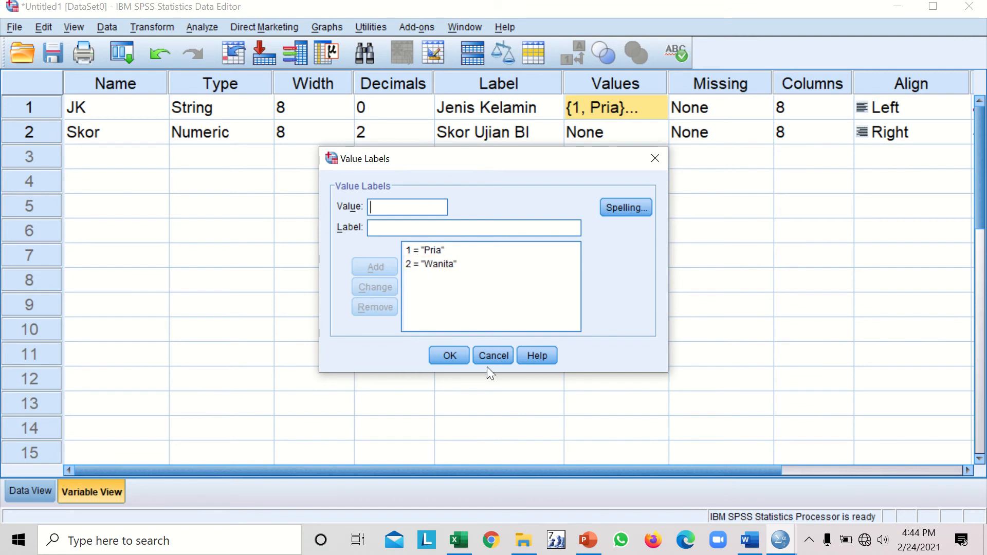
left_click(418, 249)
left_click(386, 308)
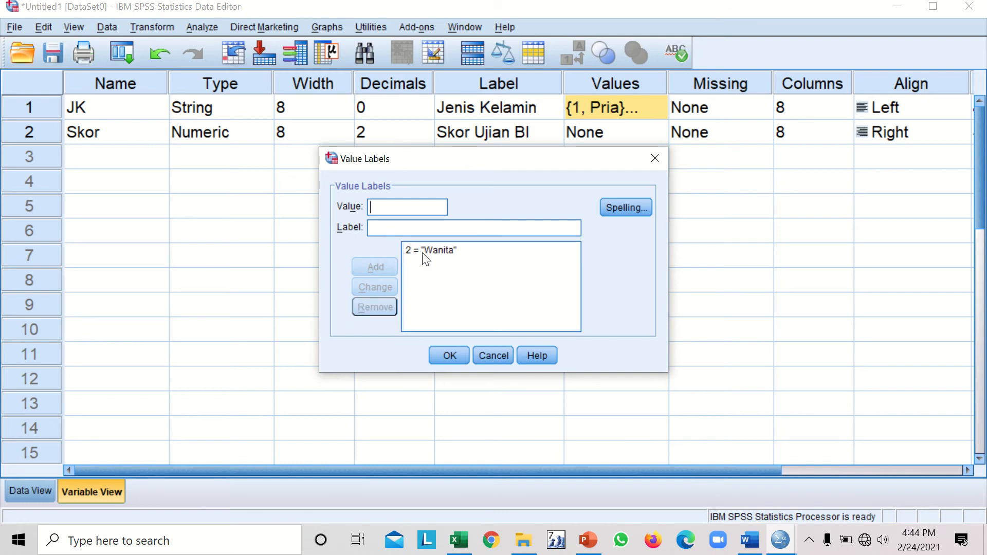
left_click(423, 249)
left_click(382, 305)
Step: Define the value labels 1 = Pria and 2 = Wanita for the JK variable and apply them
type("1")
left_click(407, 230)
type("Pria")
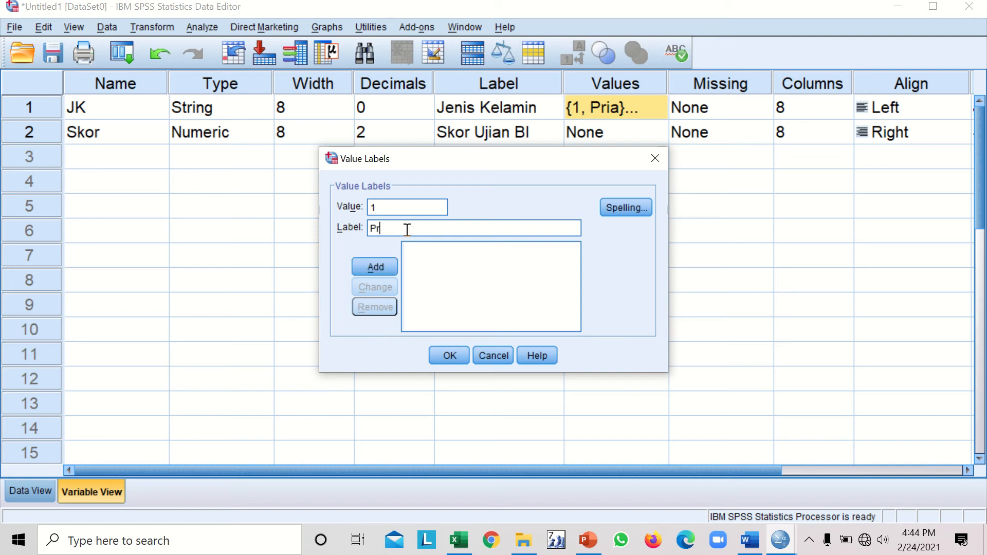
left_click(379, 269)
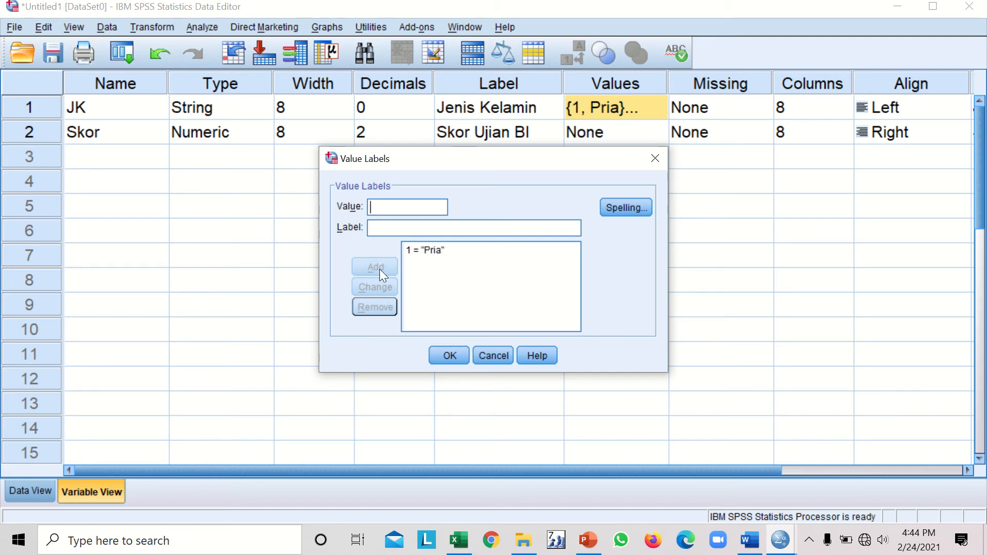
type("2")
left_click(382, 227)
type("Wanita")
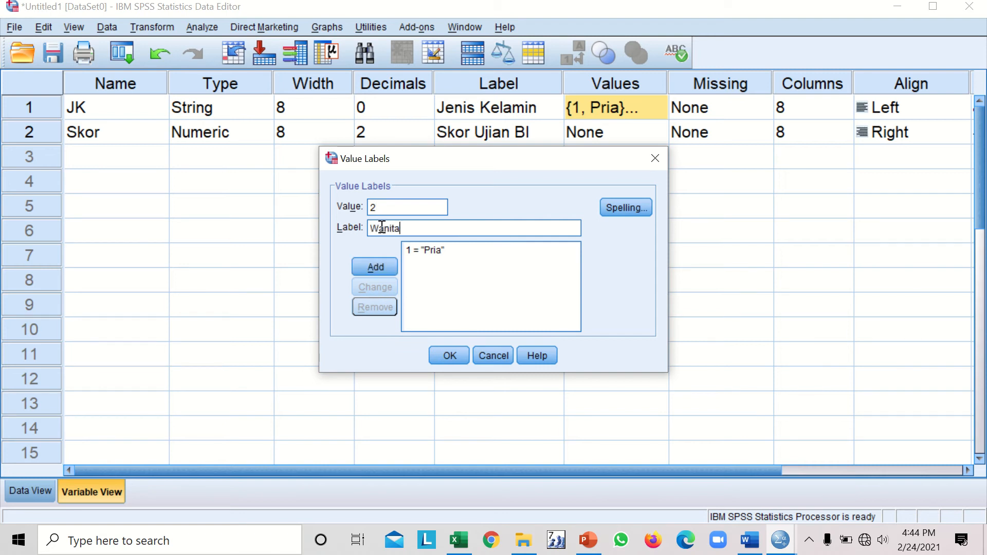
left_click(380, 267)
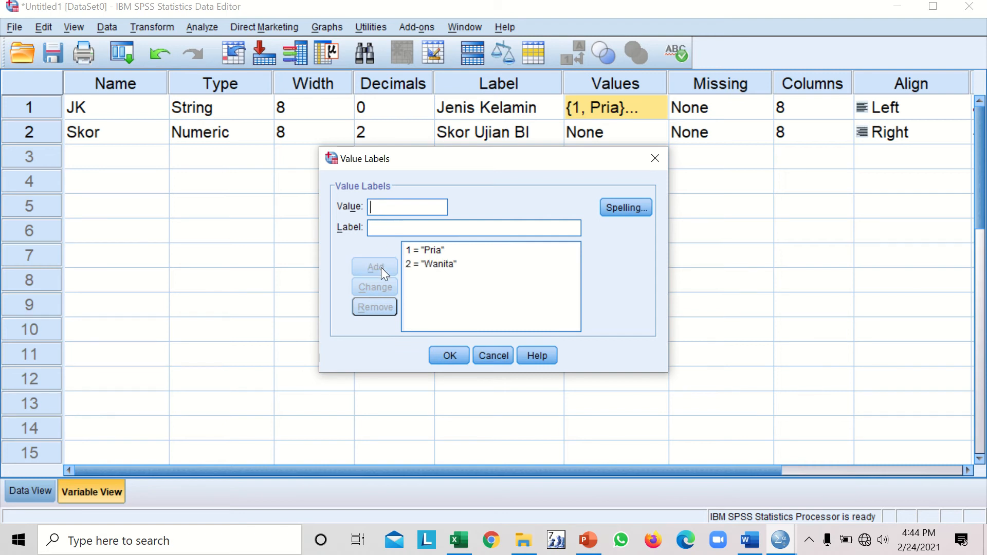
left_click(460, 357)
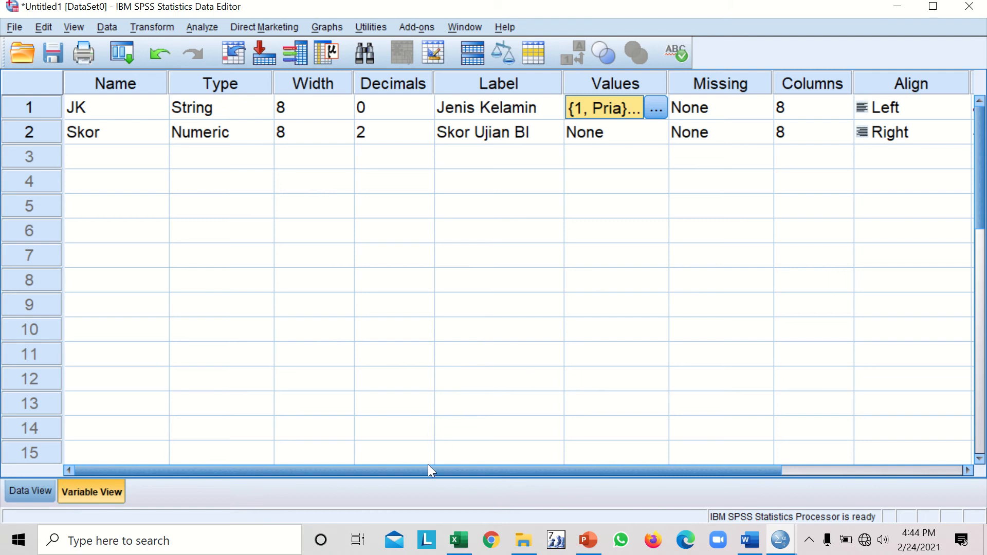
Step: Check the alignment, measurement level and role of both variables and return to the data rows
left_click_drag(428, 466, 594, 464)
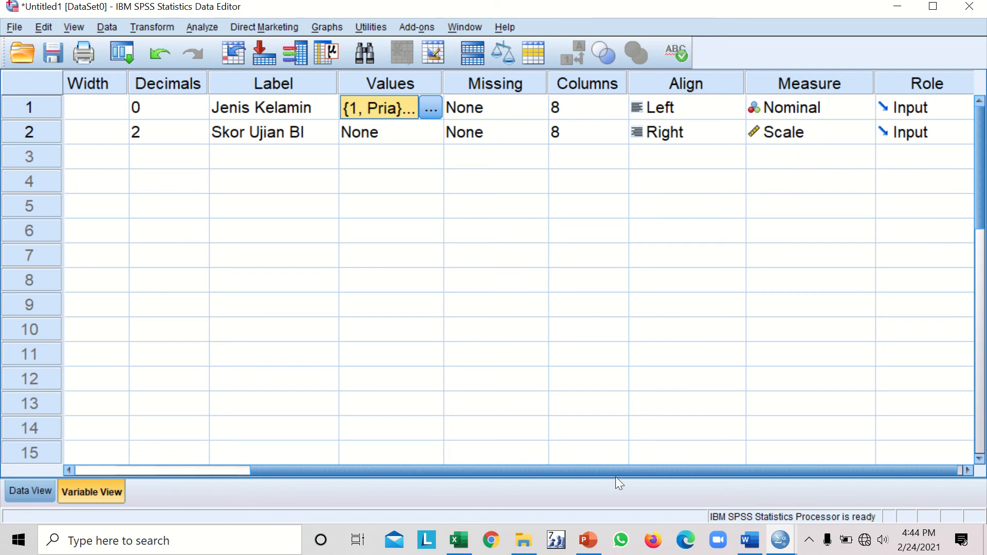
left_click_drag(615, 470, 403, 427)
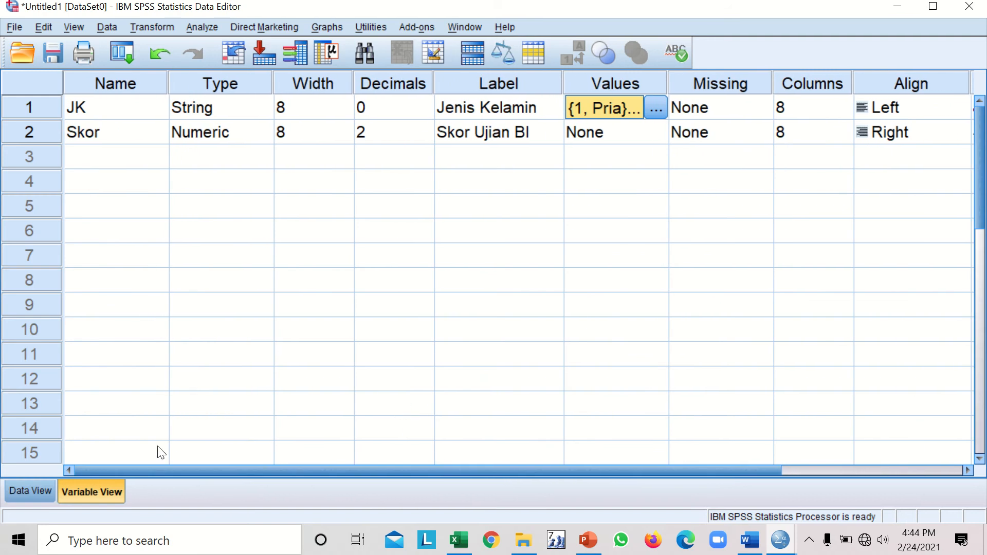
left_click(36, 488)
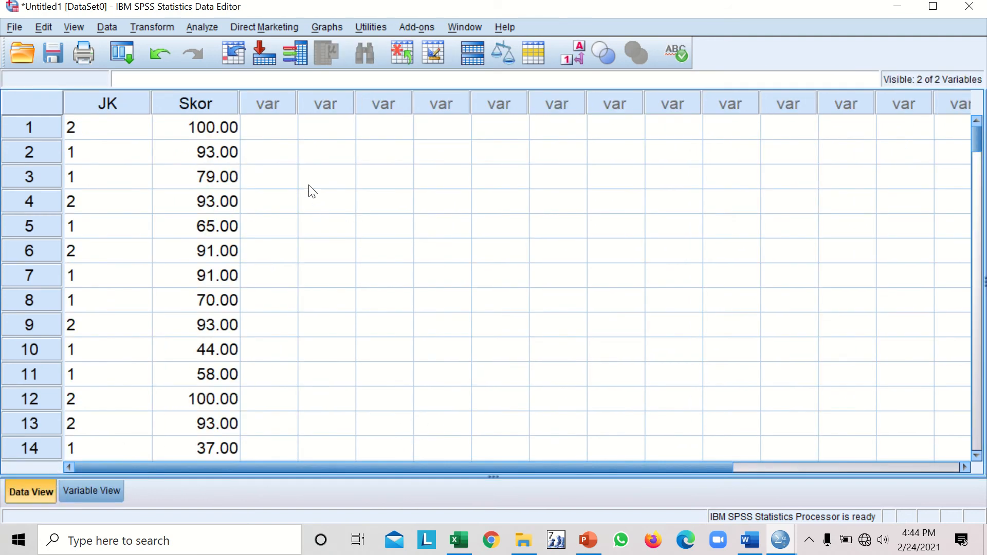
Step: Start an Independent-Samples T Test with Skor Ujian BI as the test variable
left_click(203, 28)
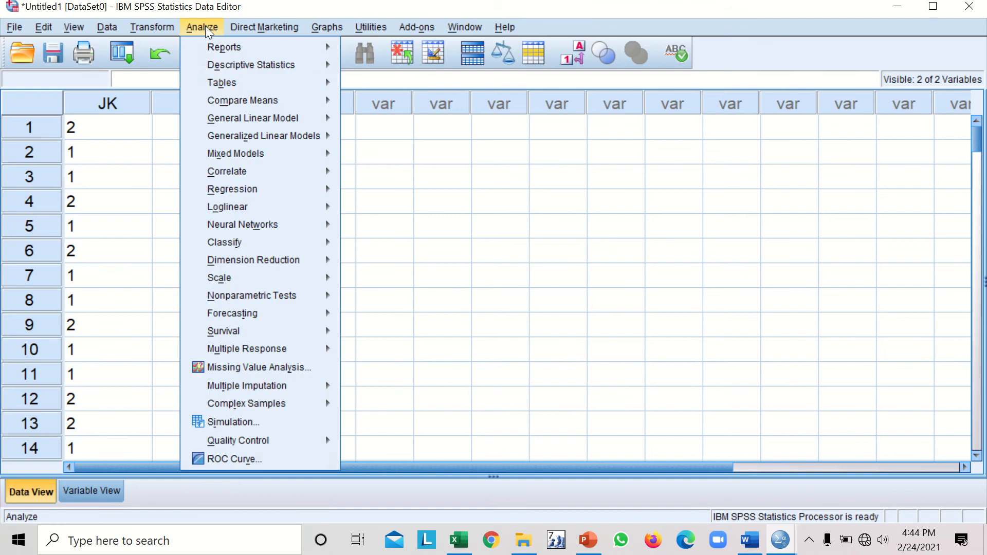
mouse_move(229, 99)
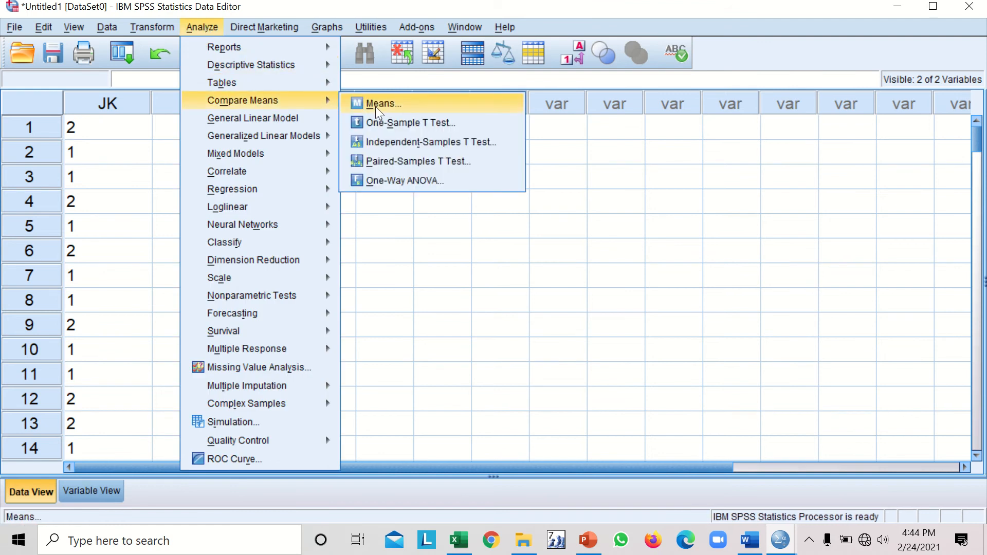
left_click(402, 143)
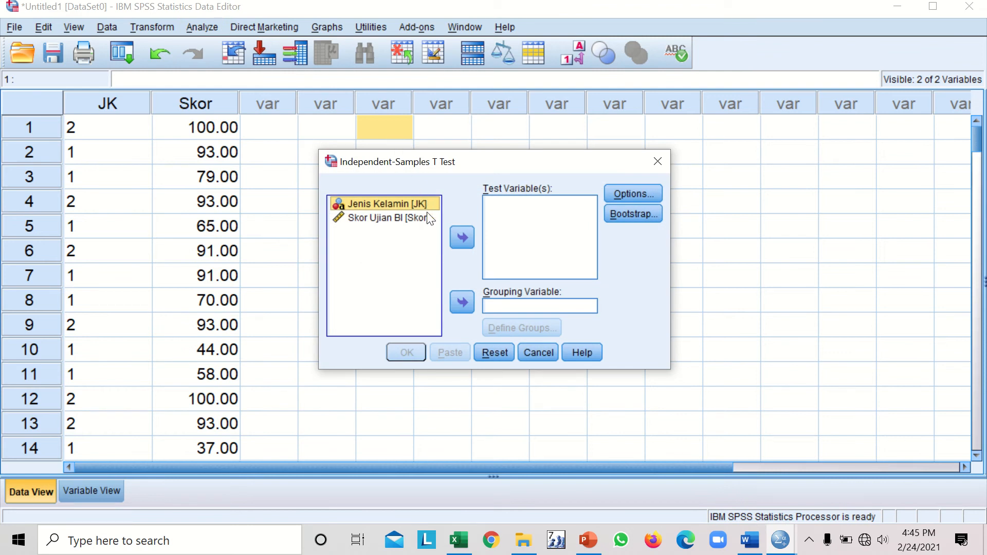
left_click(389, 219)
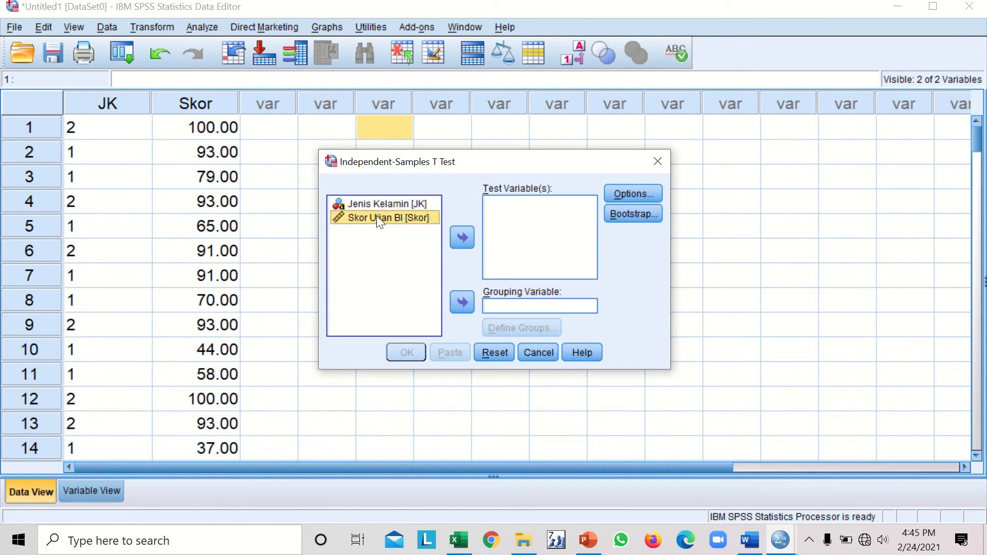
left_click(471, 238)
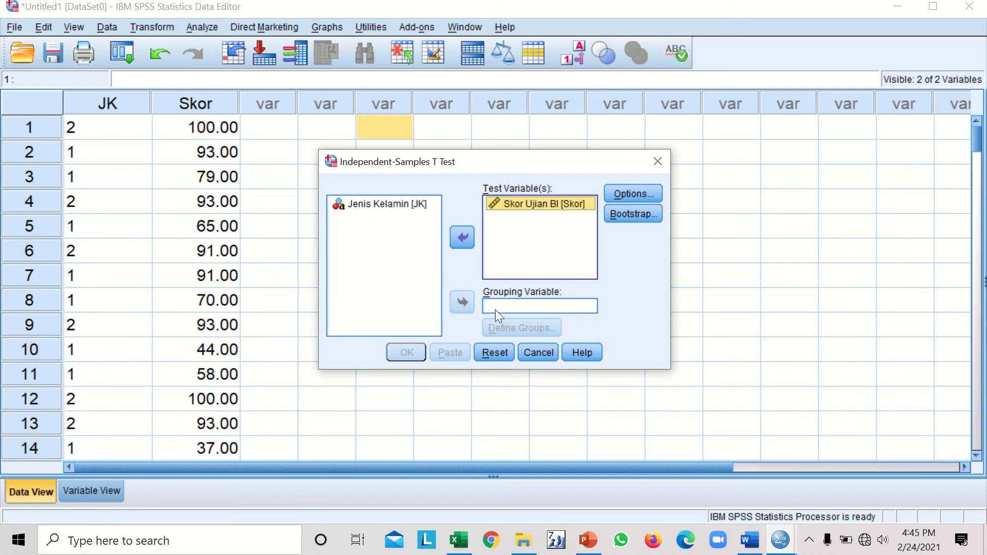
Step: Set Jenis Kelamin as the grouping variable with Group 1 as 1 and Group 2 as 2, and run the test
left_click(393, 208)
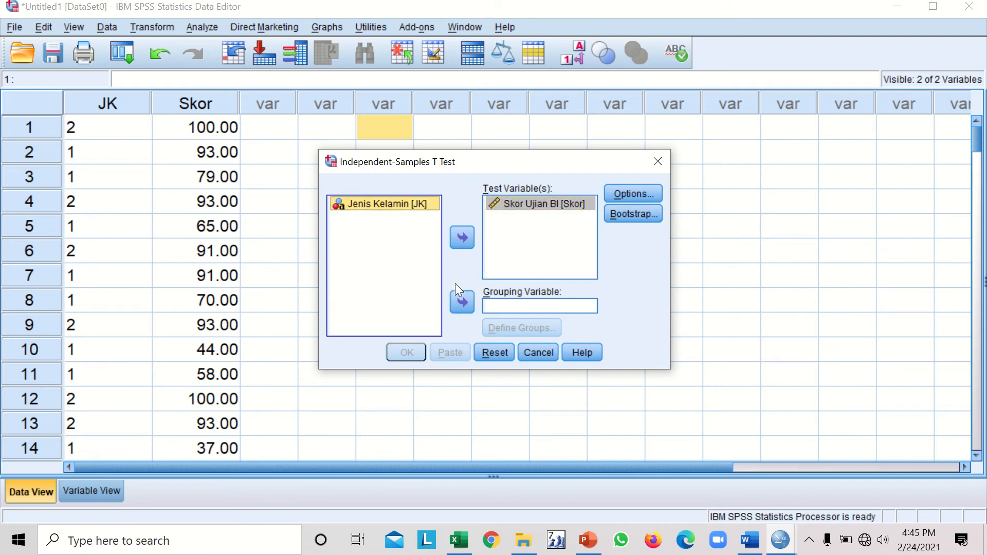
left_click(463, 303)
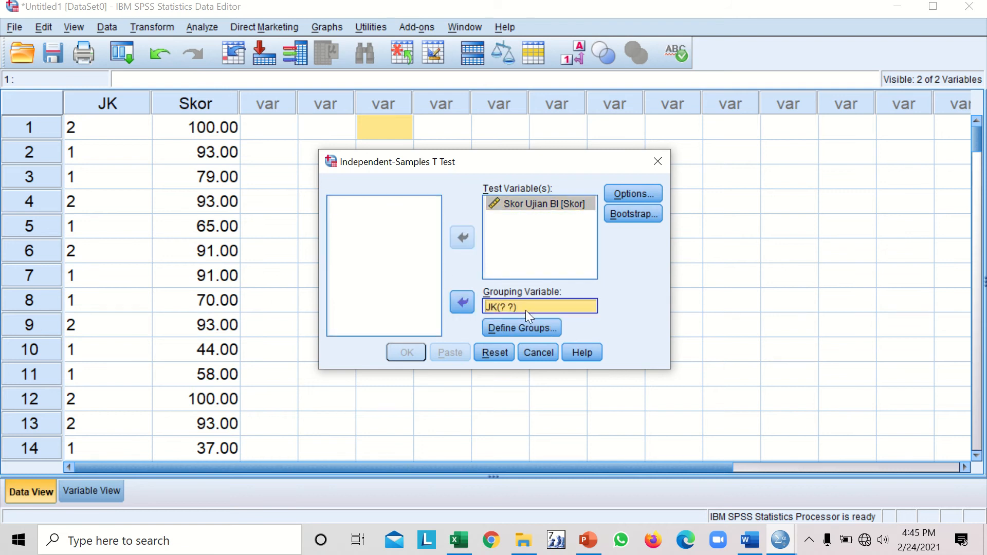
left_click(520, 326)
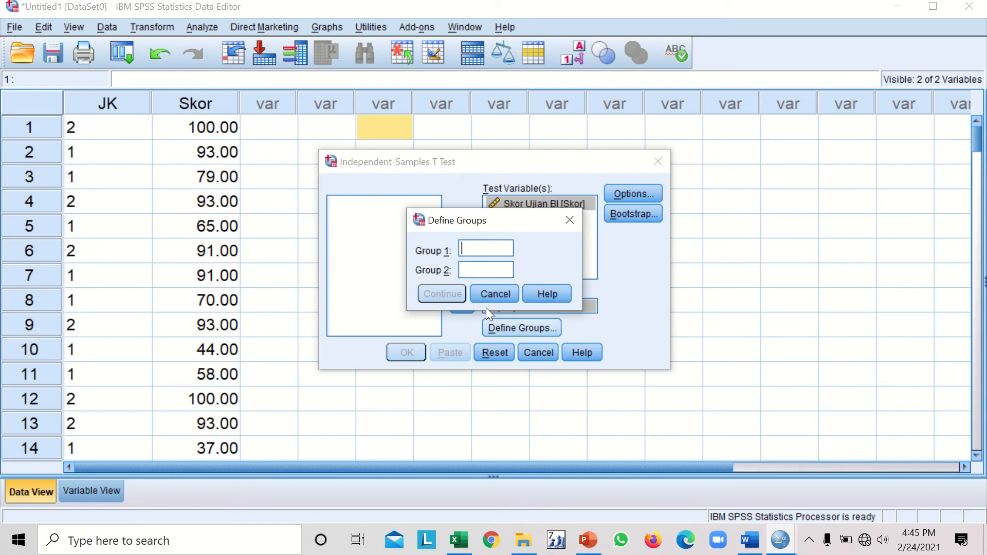
type("1")
left_click(475, 269)
type("2")
left_click(452, 291)
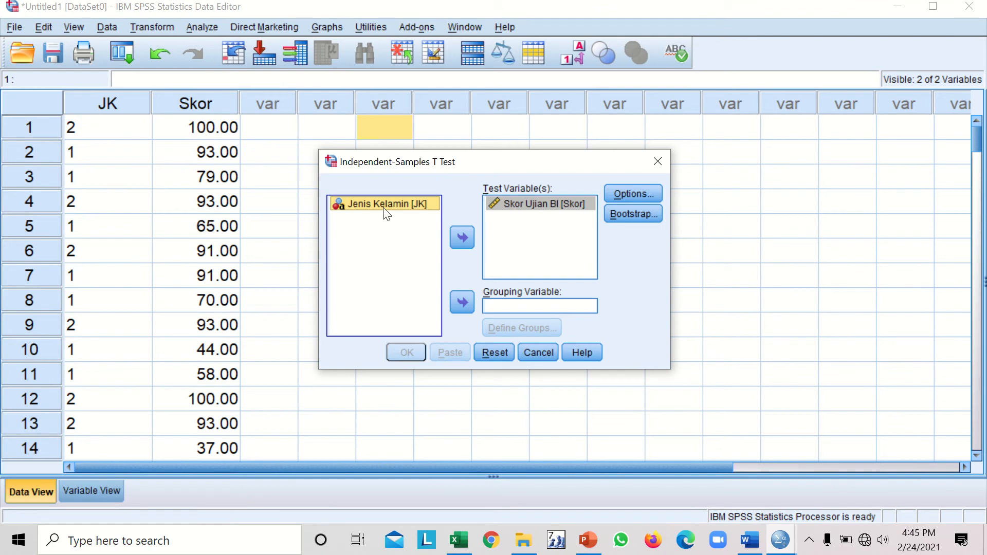
left_click(462, 302)
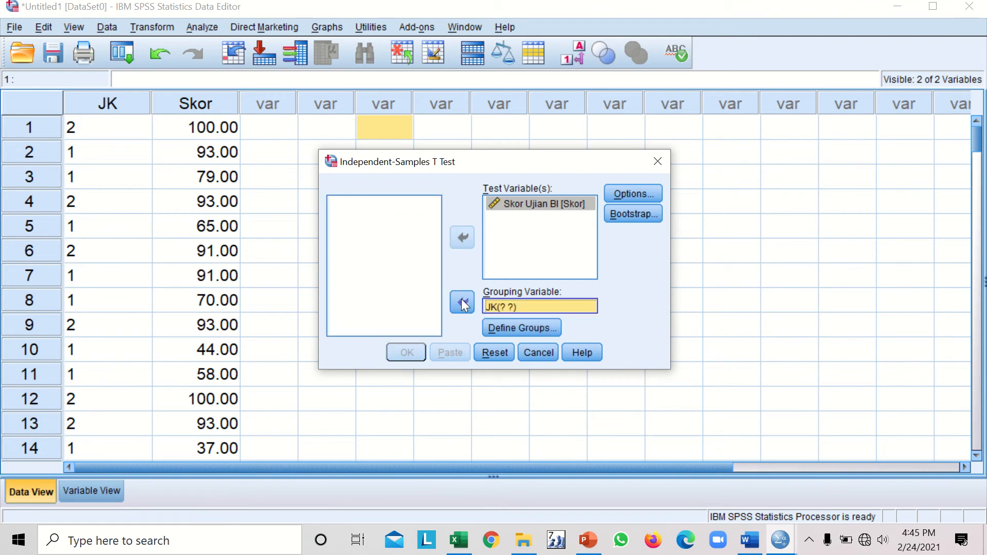
left_click(526, 326)
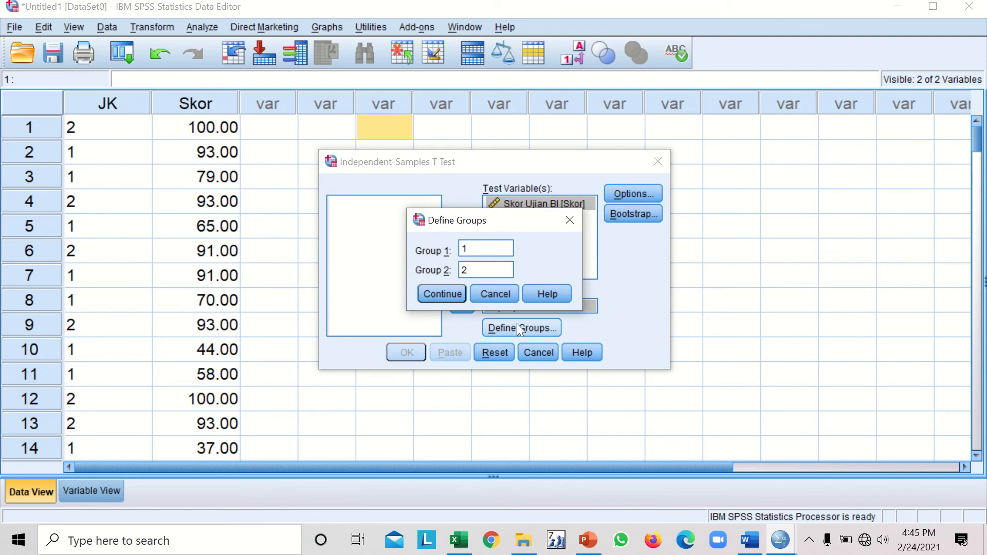
left_click(474, 268)
left_click(444, 291)
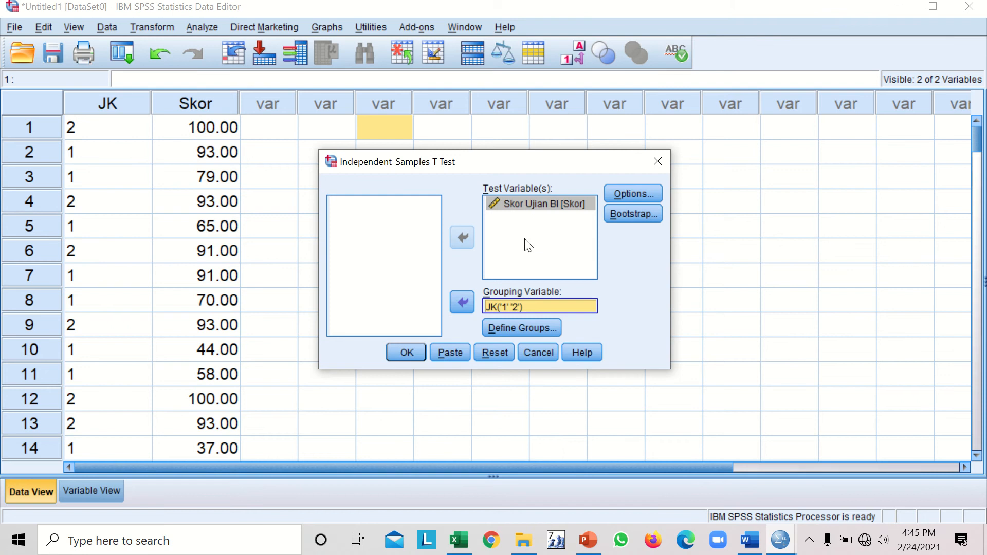
left_click(406, 353)
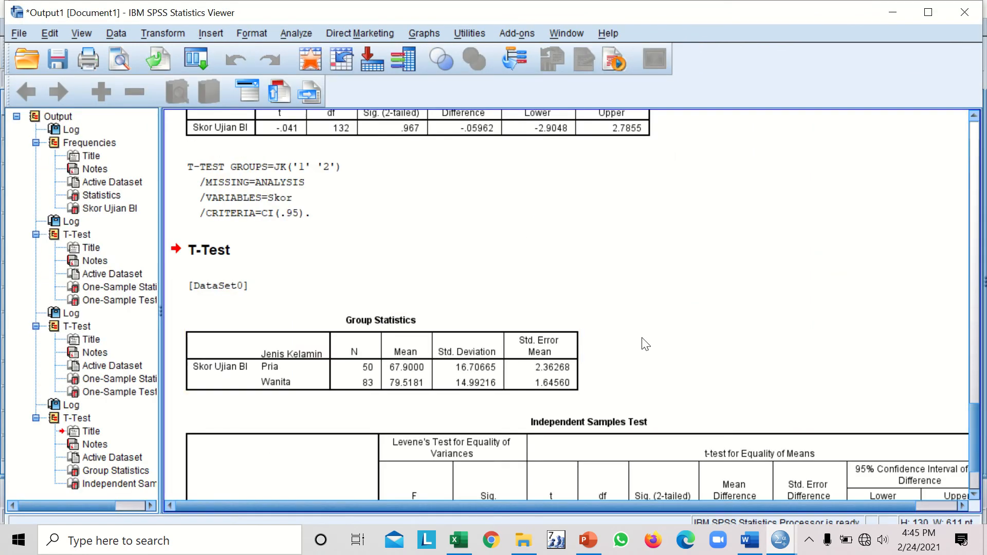
Step: Examine the Group Statistics and Independent Samples Test tables in the new T-Test output
scroll(708, 333, "down", 4)
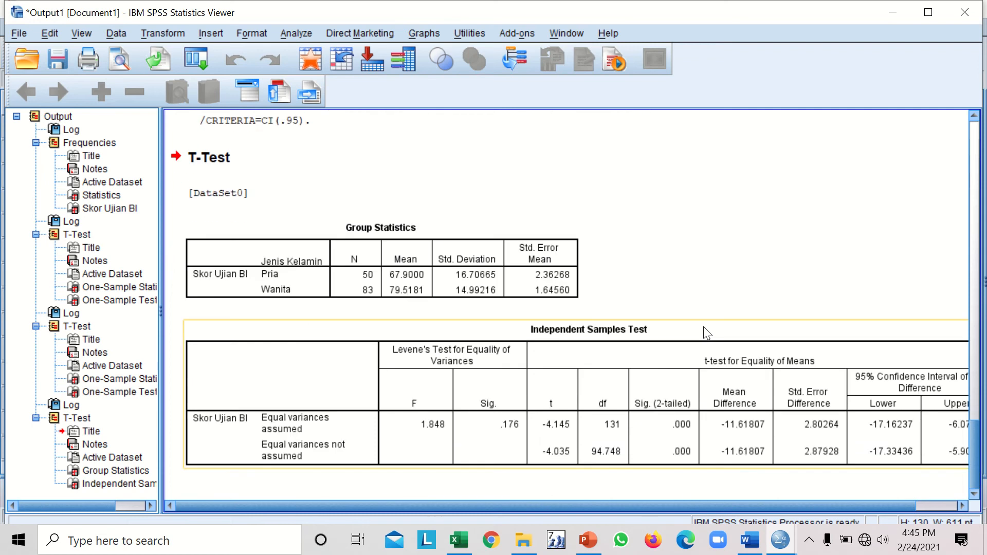
left_click(421, 260)
left_click(475, 380)
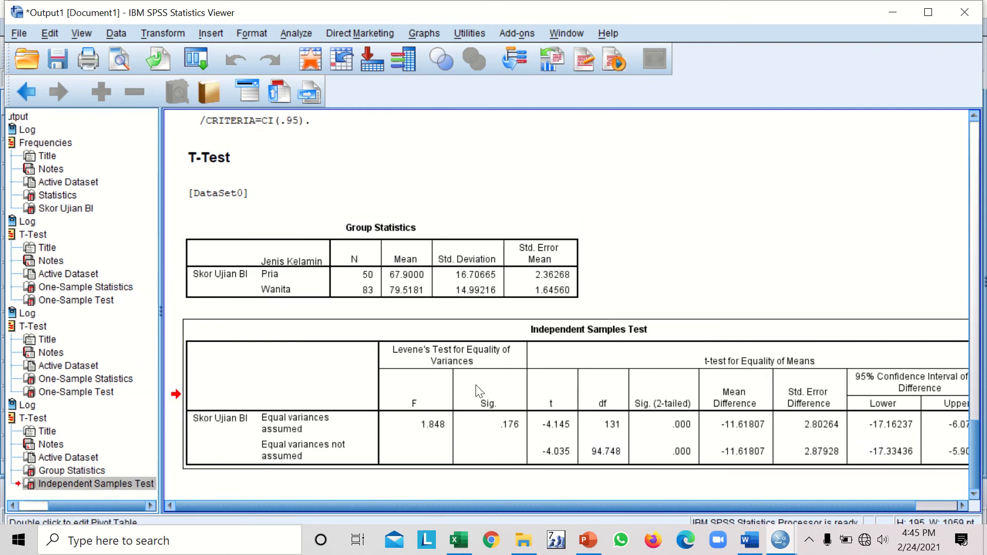
left_click(441, 282)
left_click(501, 411)
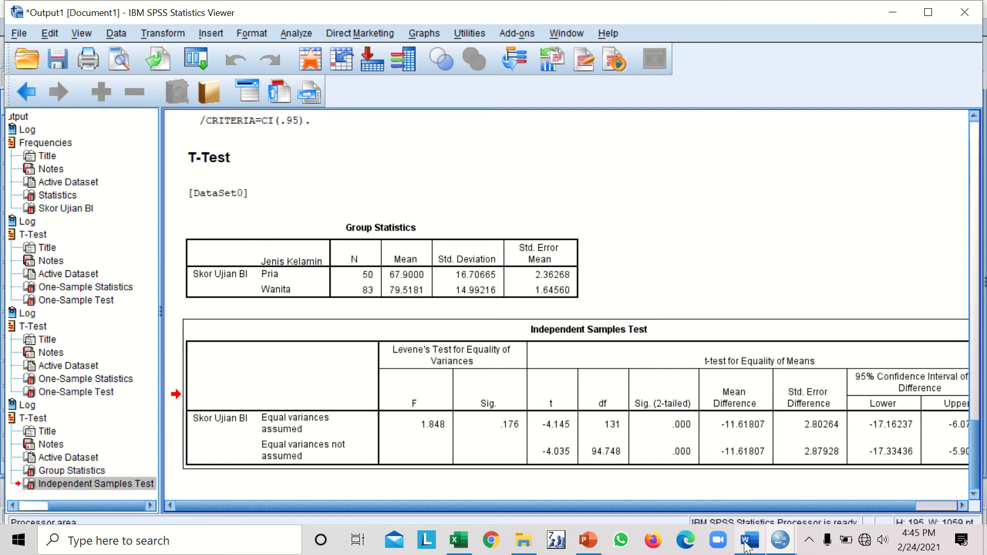
left_click(453, 291)
left_click(459, 389)
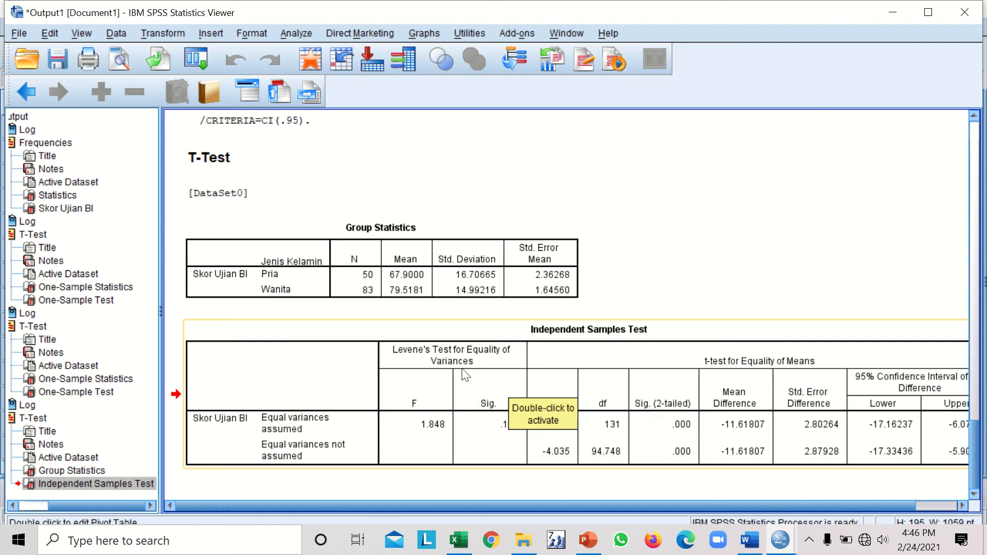
Step: Copy the Group Statistics table from the SPSS output into the Word document under the Hasil Analisis heading
left_click(422, 279)
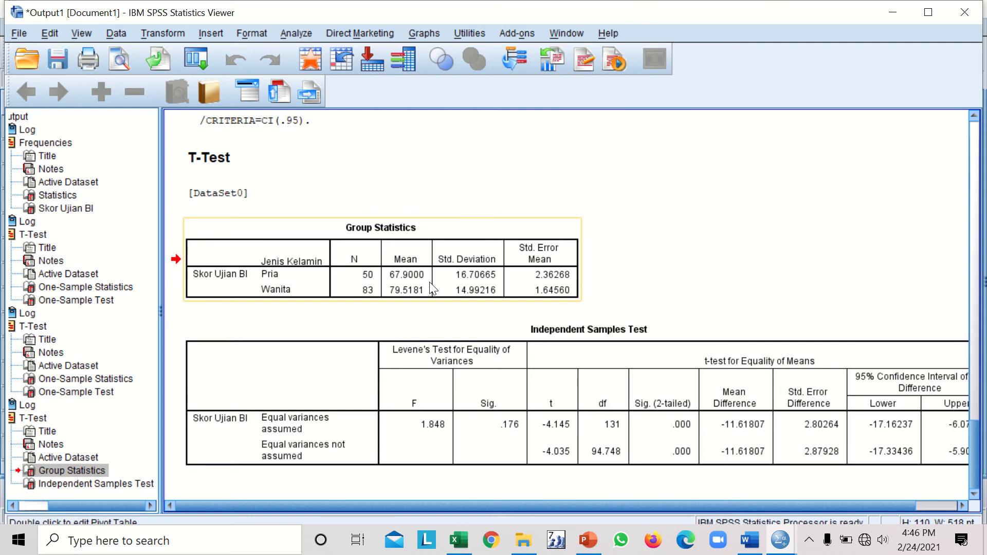
right_click(384, 251)
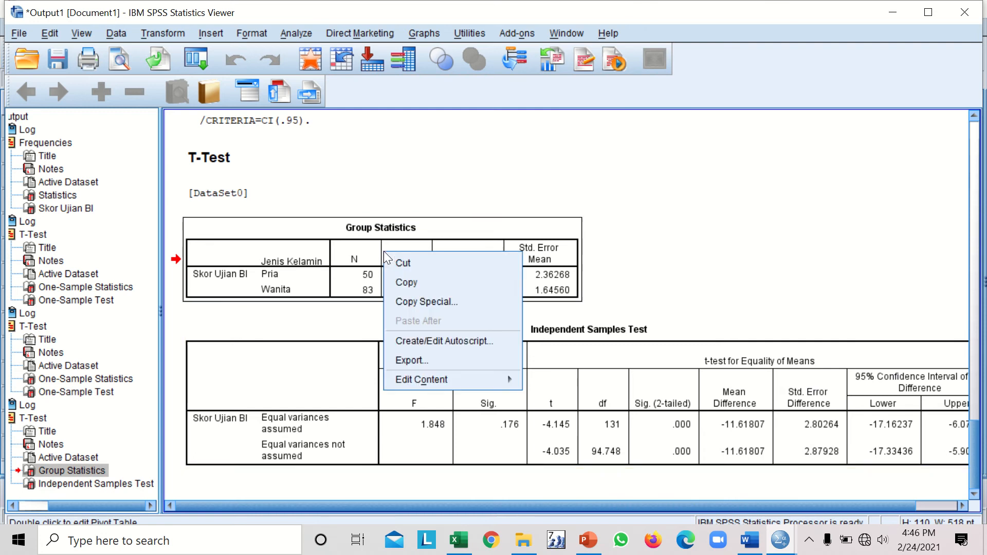
left_click(418, 285)
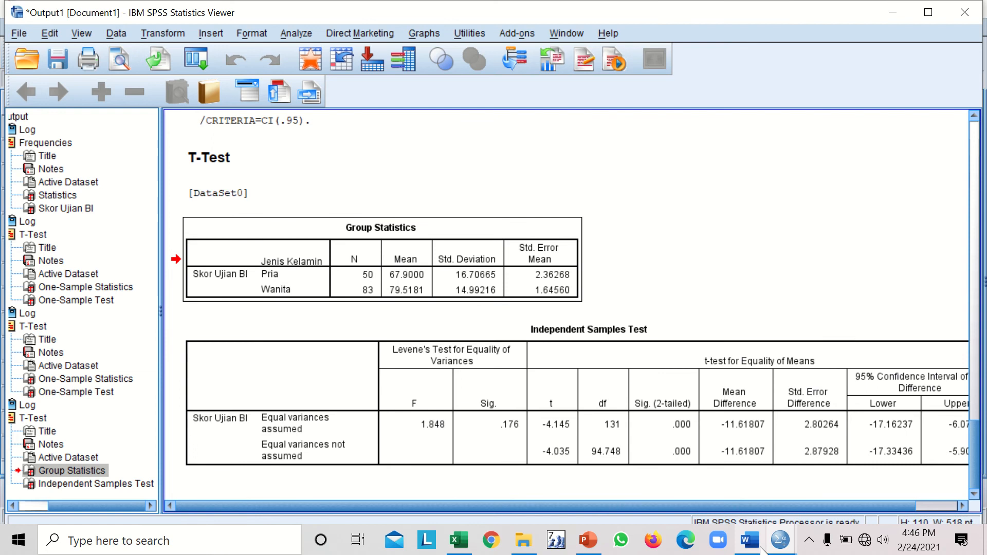
mouse_move(761, 550)
left_click(731, 483)
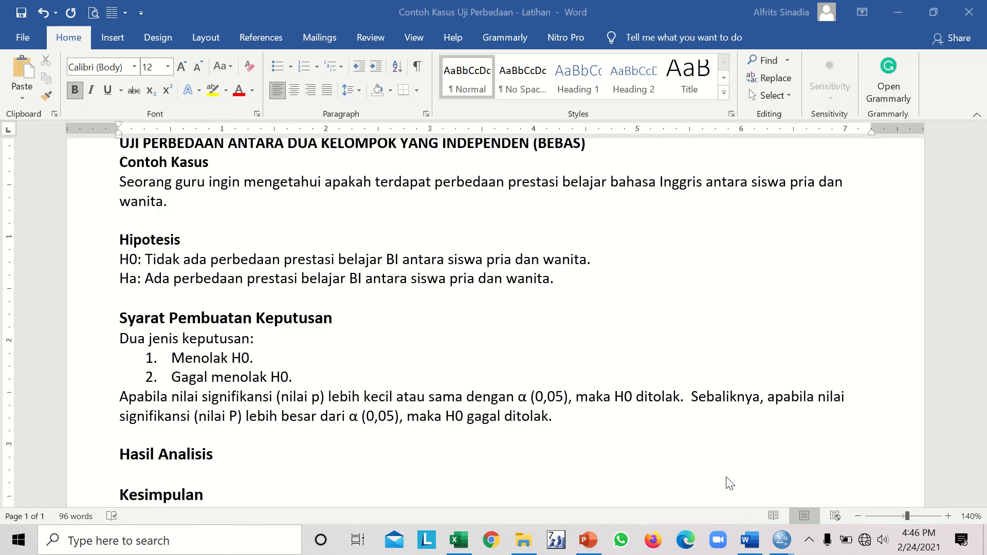
left_click(123, 467)
key("ctrl+v")
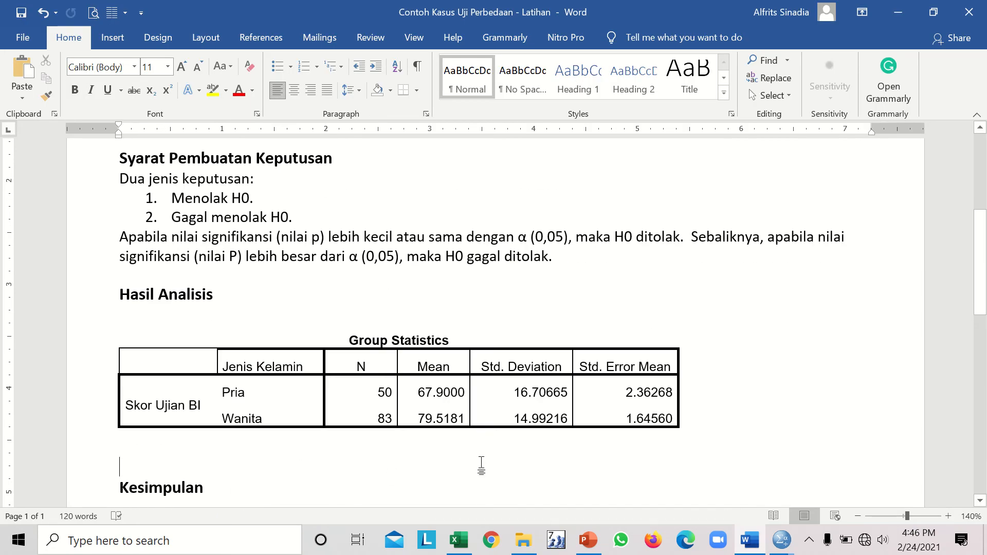
Step: Copy the Independent Samples Test table from the SPSS output into a new sheet of the Excel score workbook
mouse_move(782, 543)
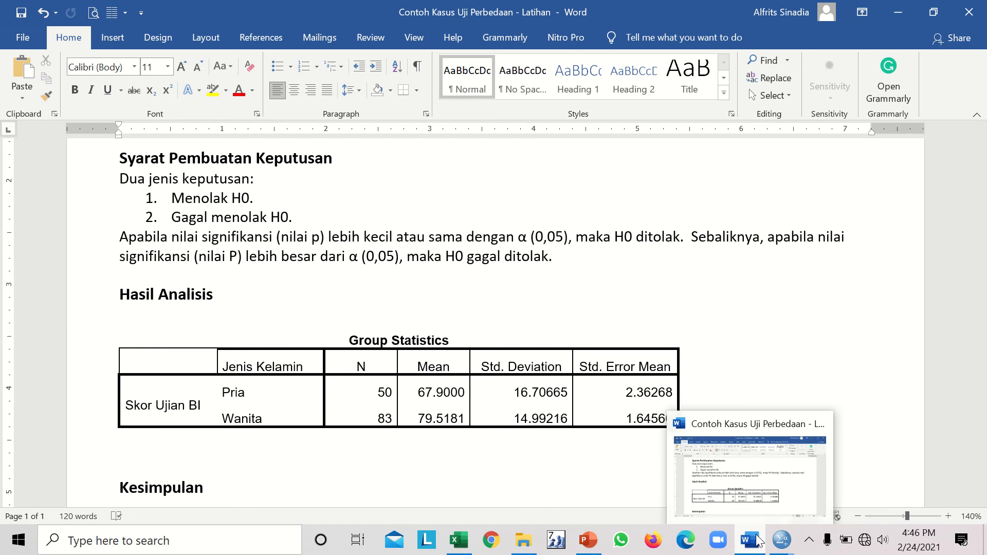
left_click(847, 498)
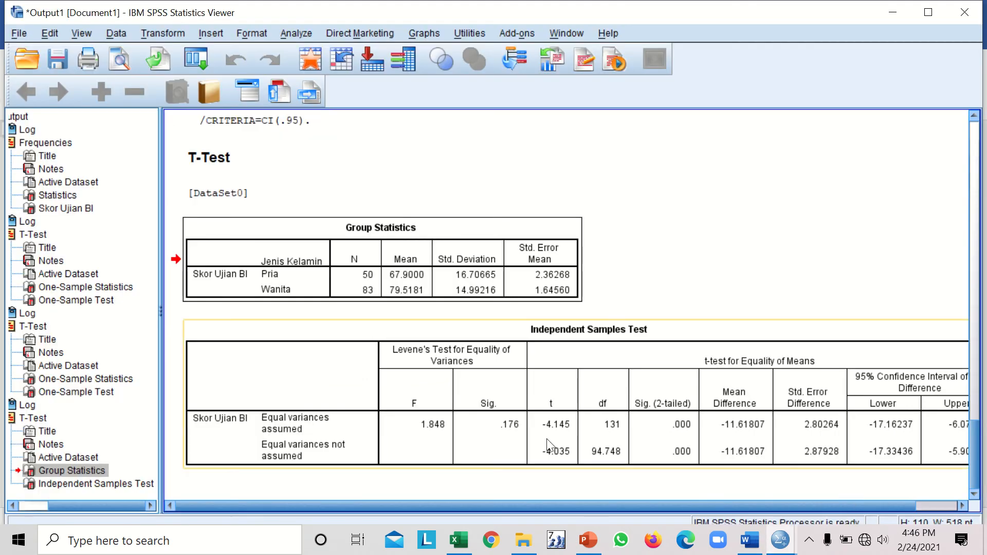
right_click(273, 337)
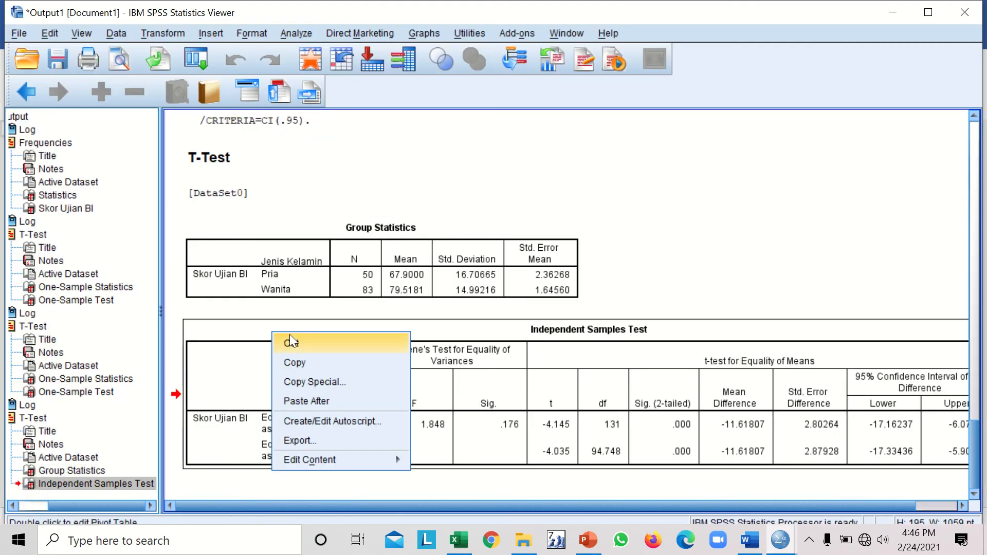
left_click(309, 362)
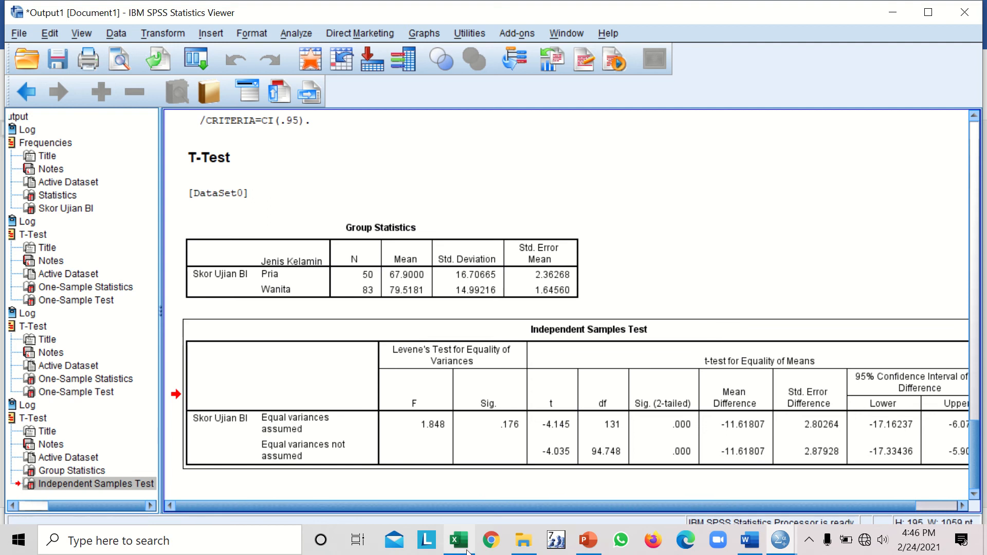
mouse_move(468, 551)
left_click(442, 478)
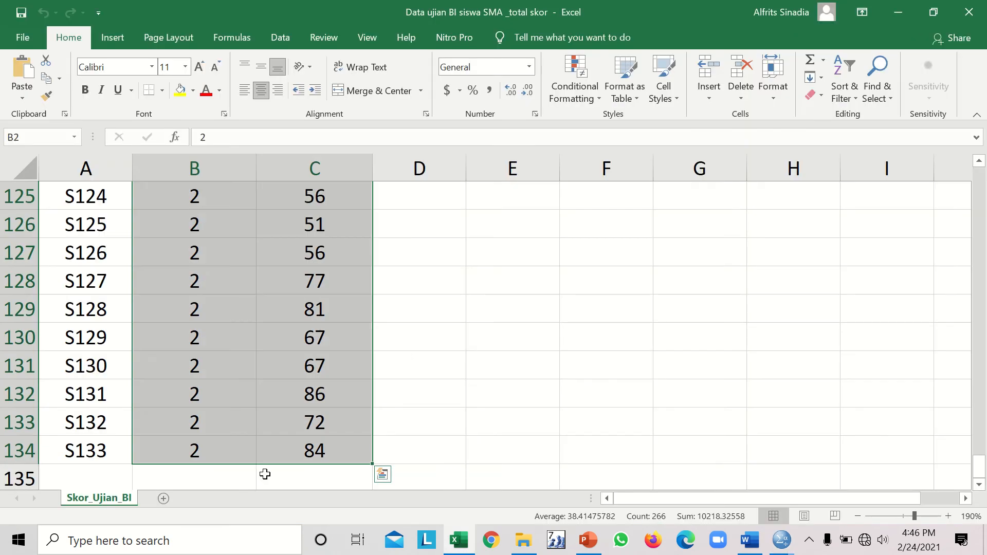
left_click(163, 499)
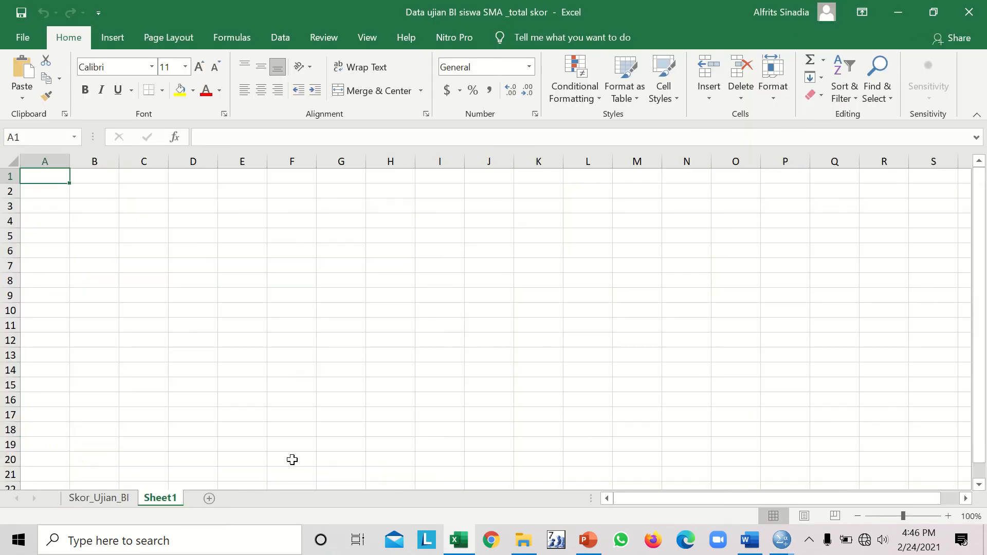
key("ctrl+v")
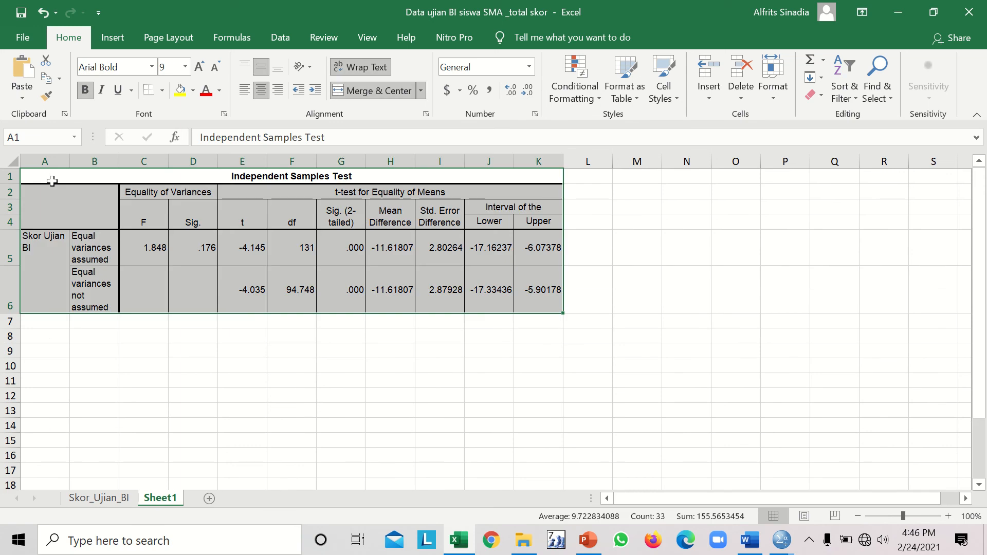
Step: Set the widths of column C (F) and column D (Sig.) to 6 in the pasted table
left_click(145, 159)
left_click_drag(146, 160, 146, 162)
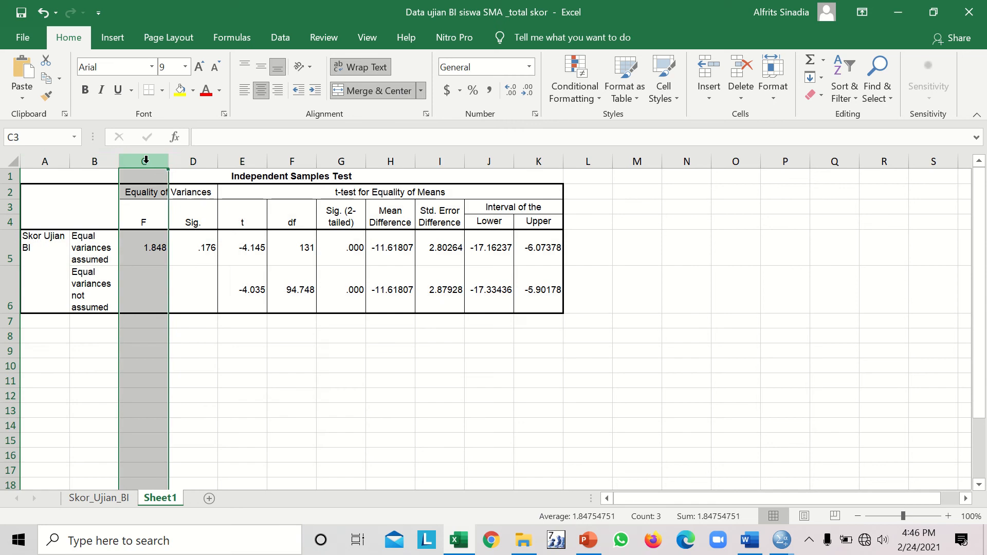
right_click(146, 162)
left_click(204, 351)
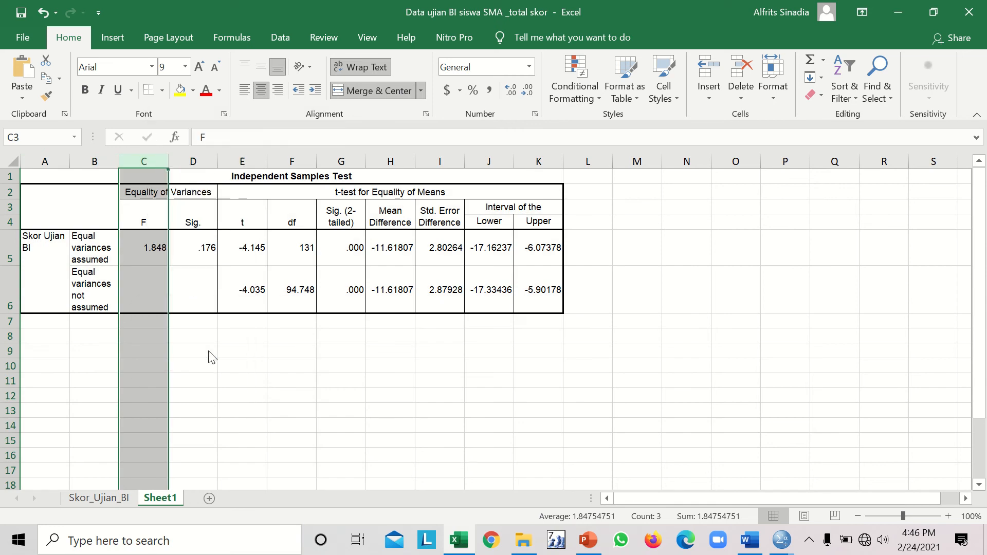
type("6")
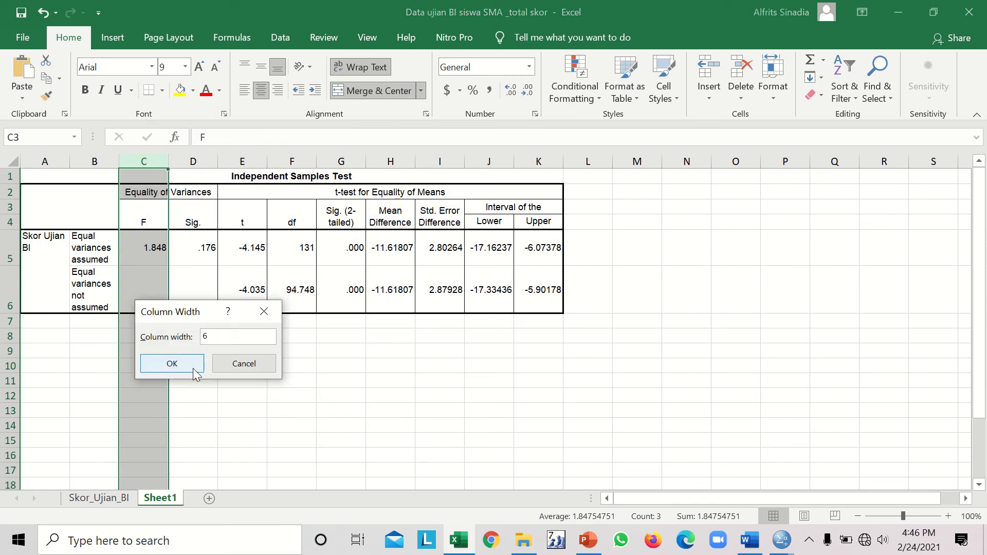
left_click(194, 367)
left_click_drag(185, 160, 185, 160)
right_click(185, 160)
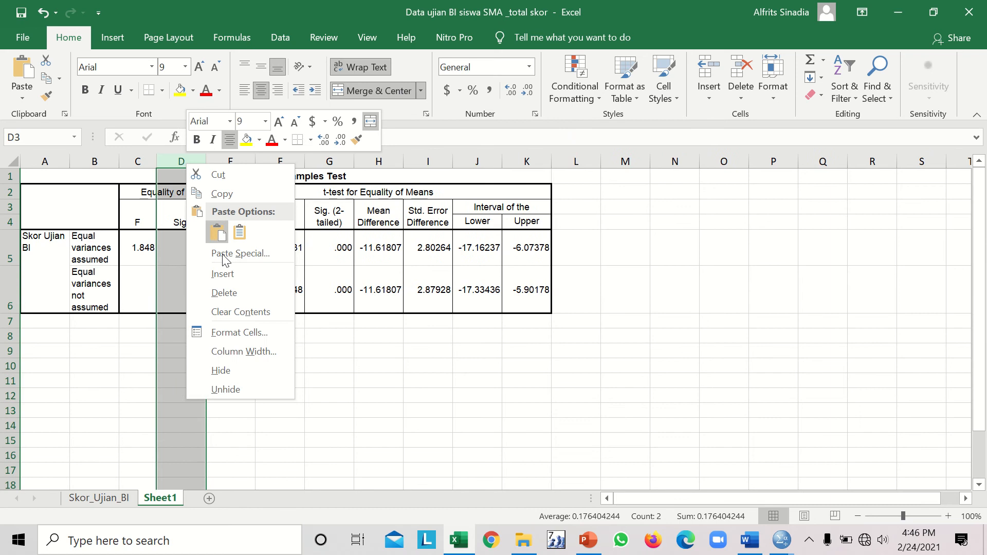
left_click(257, 360)
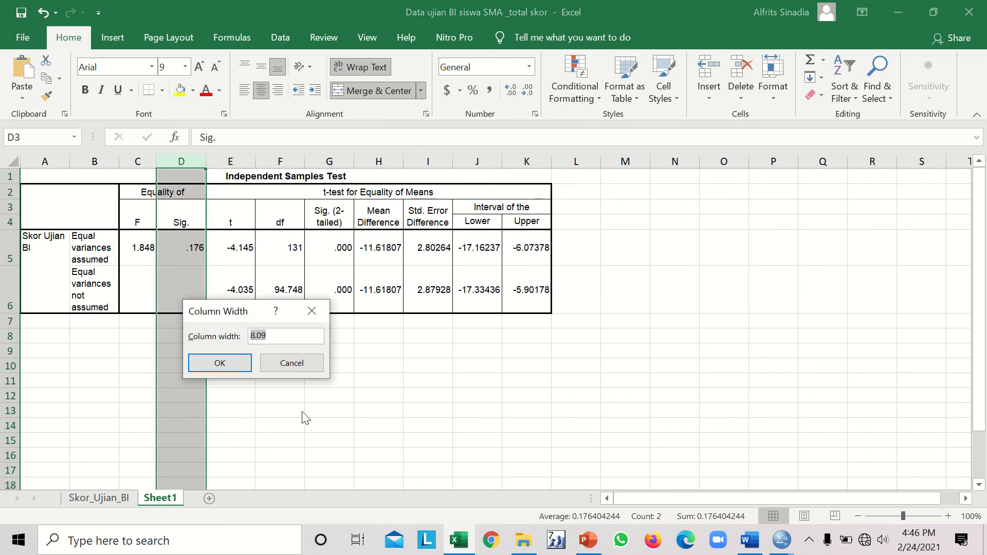
type("6")
left_click(220, 362)
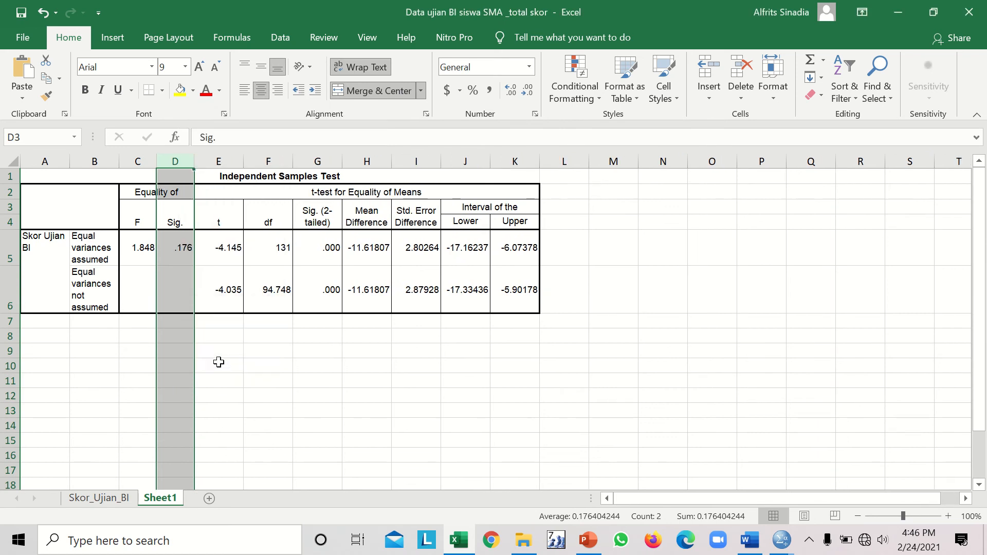
Step: Set the widths of column E (t) and column F (df) to 6
left_click(211, 162)
right_click(214, 164)
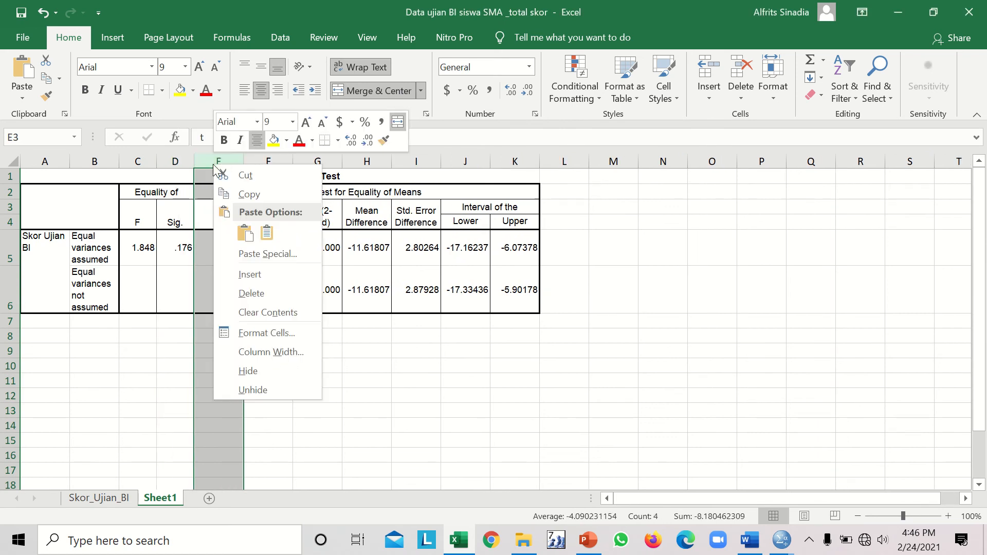
left_click(274, 345)
type("6")
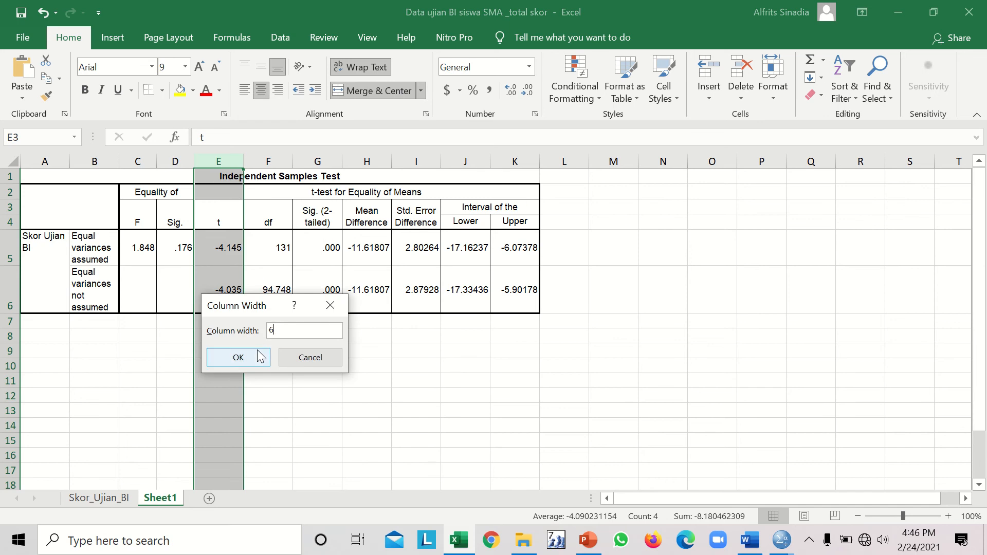
left_click(257, 355)
left_click(262, 161)
right_click(262, 161)
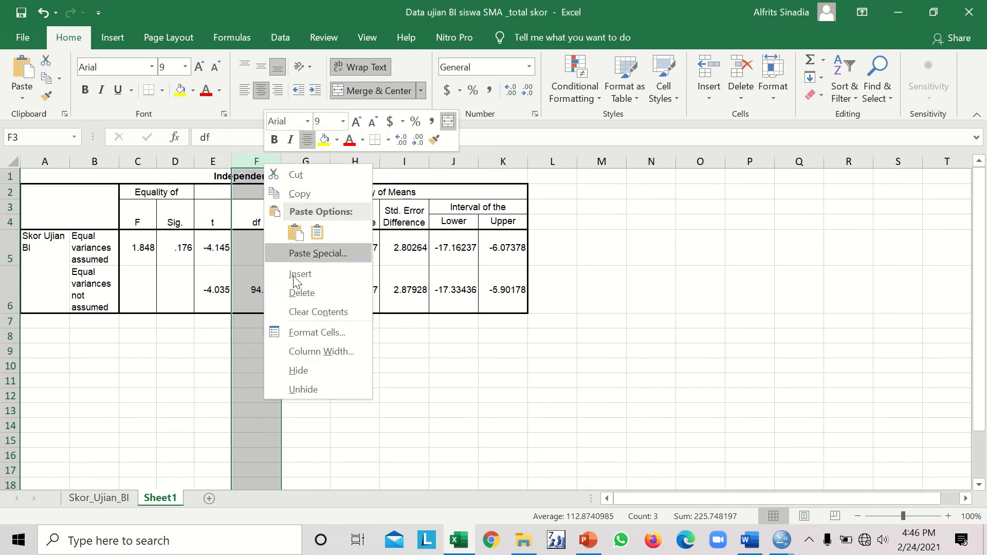
left_click(307, 357)
type("6")
left_click(299, 368)
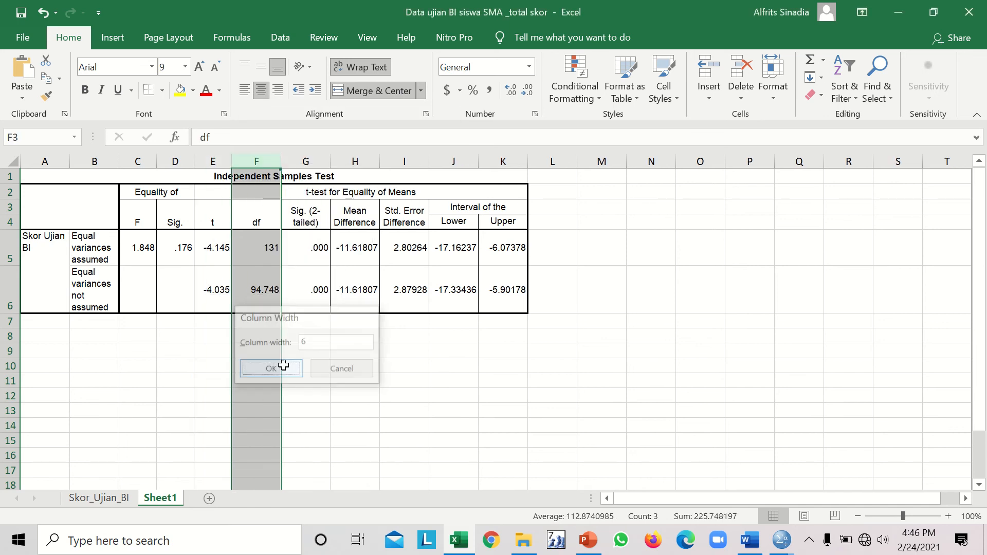
Step: Set the width of column G, which holds Sig. (2-tailed), to 6
left_click(296, 160)
right_click(296, 159)
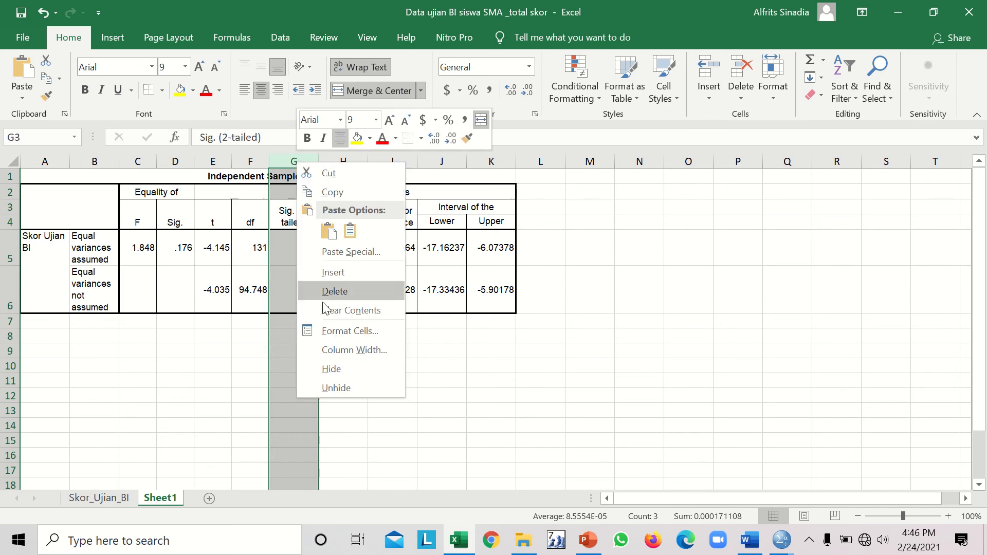
left_click(345, 350)
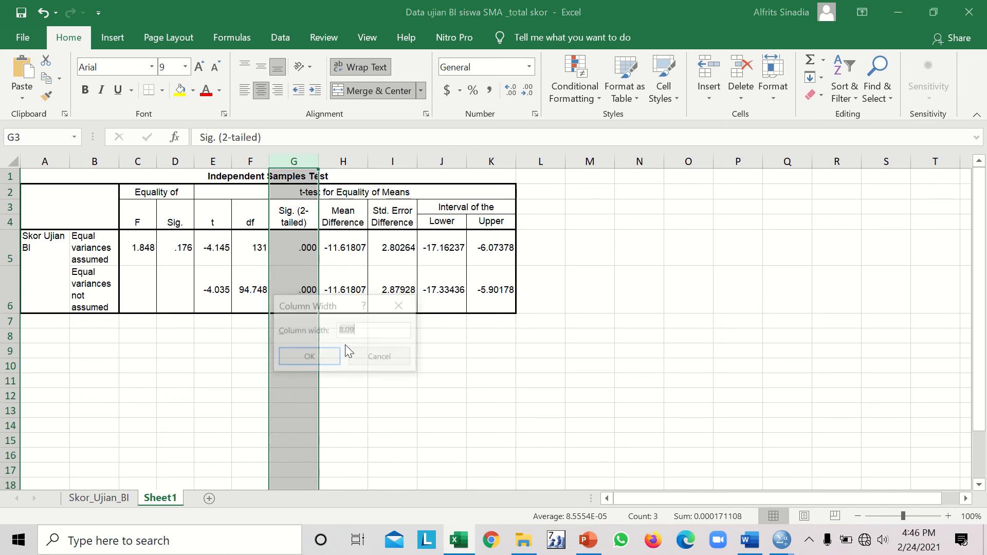
type("6")
left_click(322, 356)
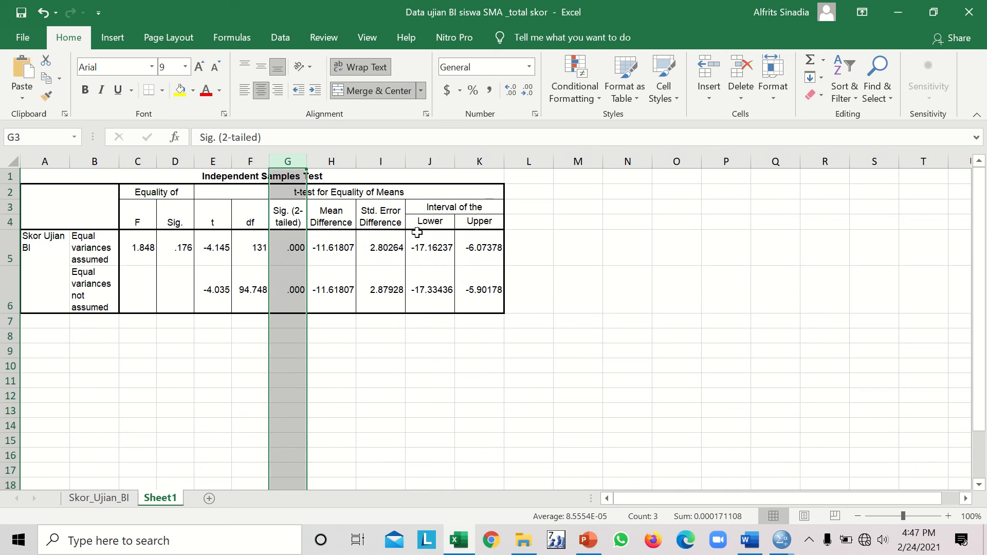
Step: Try a width of 6 for column K, which holds the Upper confidence limit
right_click(479, 161)
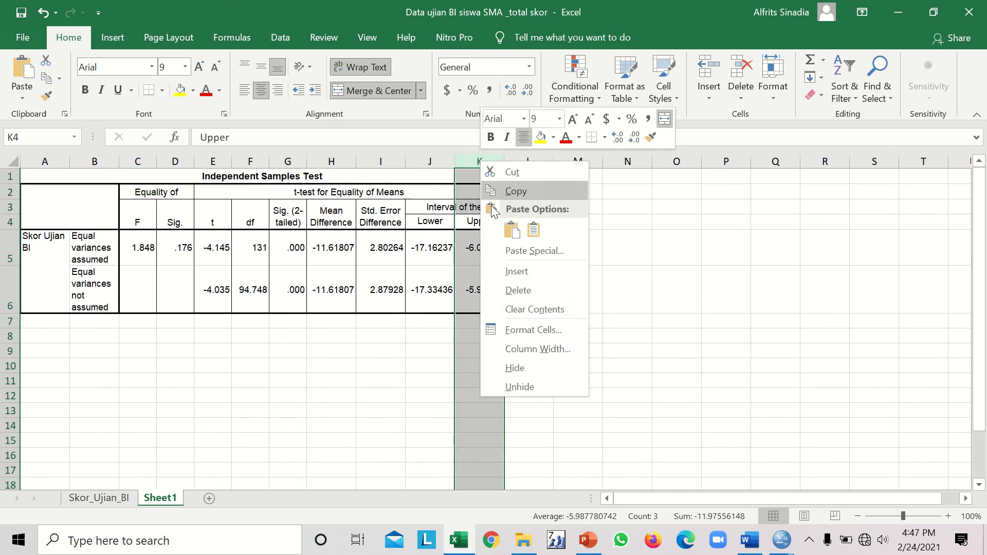
left_click(529, 349)
type("6")
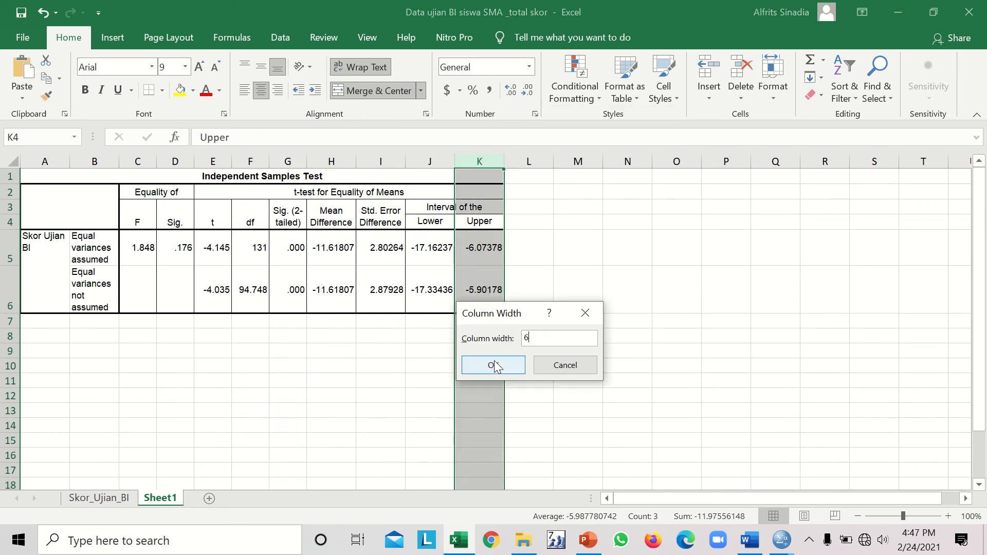
left_click(493, 364)
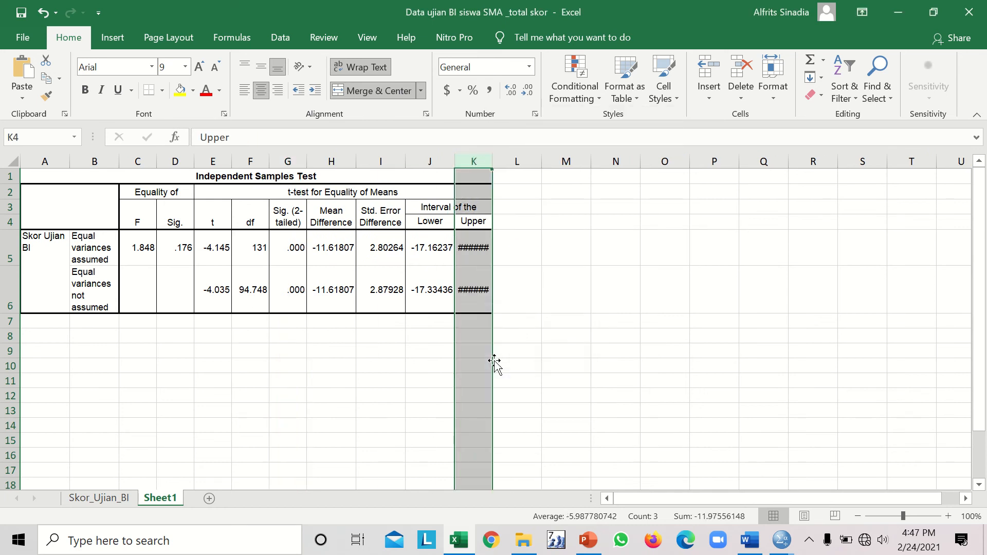
Step: Set the width of column K, which holds the Upper confidence limit, to 8
right_click(467, 162)
left_click(536, 349)
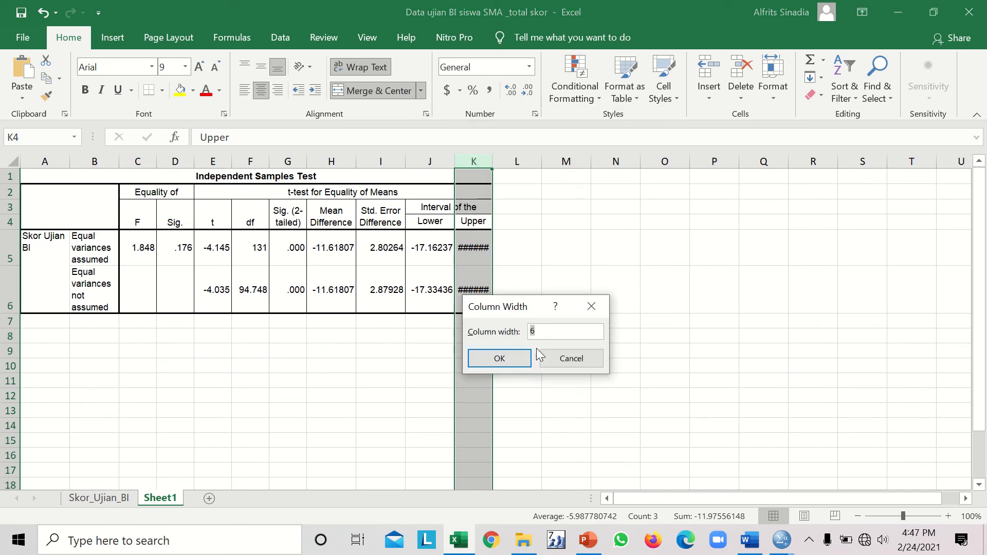
type("8")
left_click(506, 359)
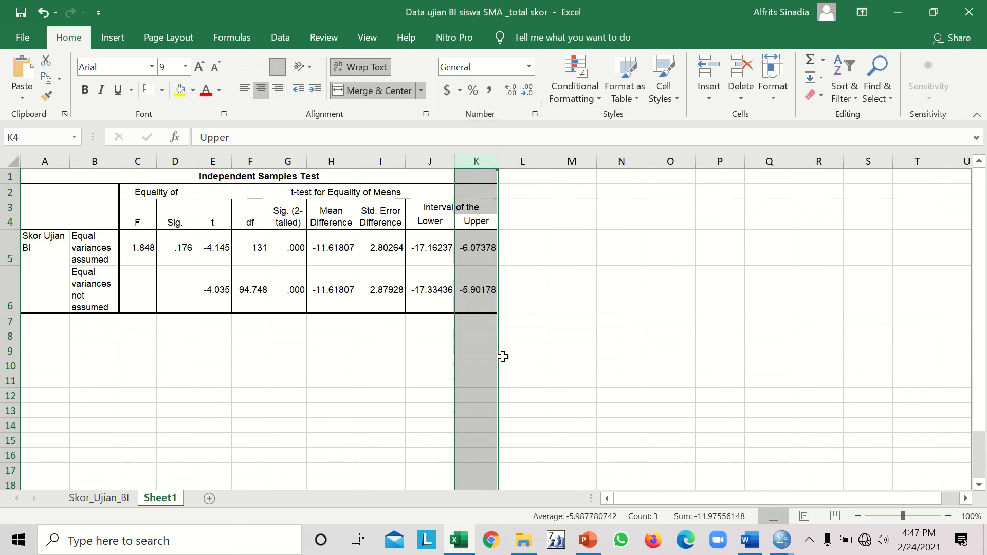
left_click(413, 365)
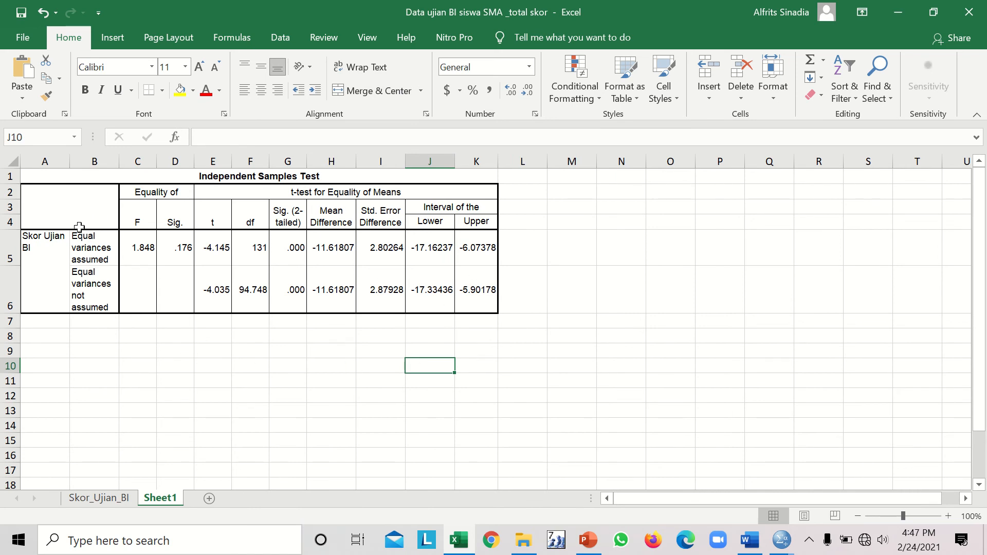
Step: Select the whole Independent Samples Test table, A1 through K6, and copy it
left_click(54, 176)
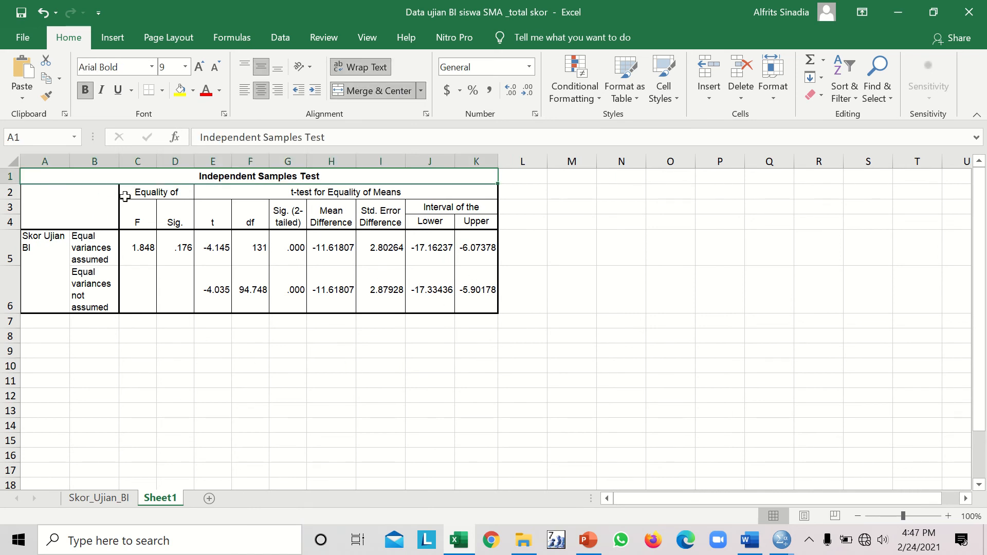
key("shift+Right")
key("shift+Down")
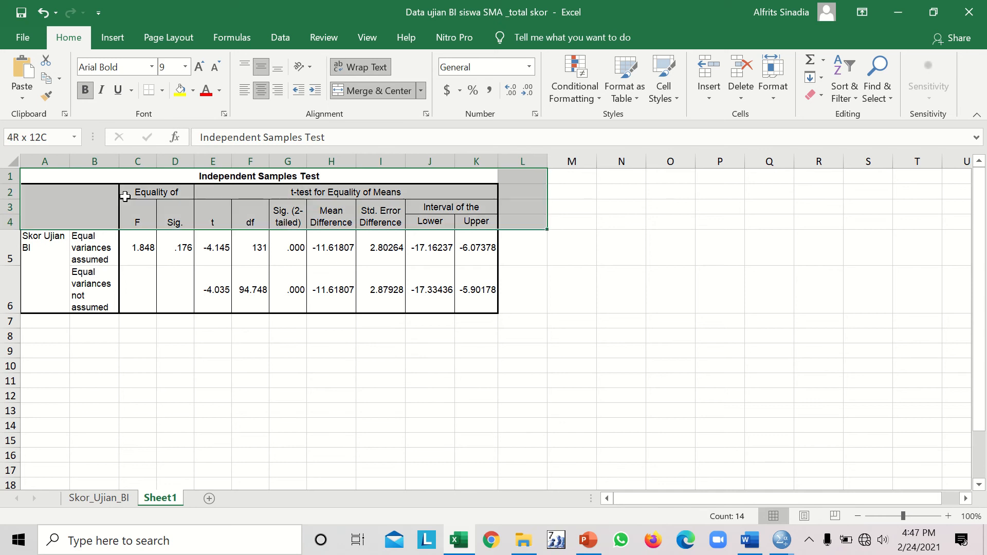
key("shift+Left")
key("shift+Down")
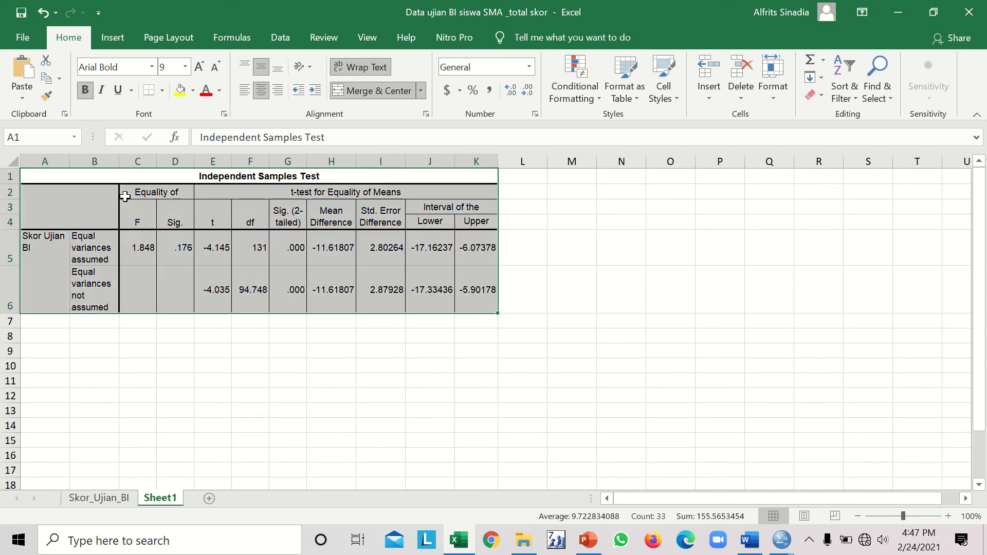
key("ctrl+c")
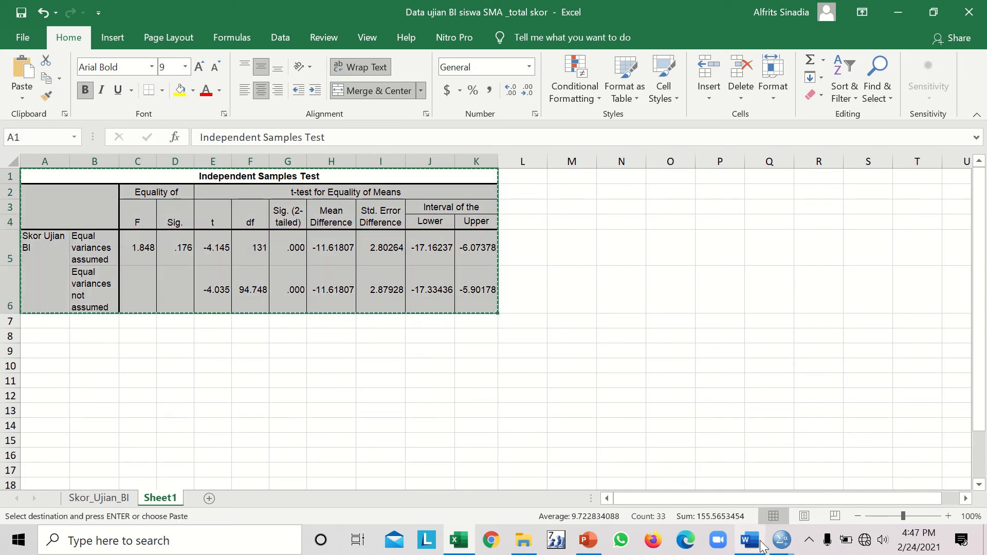
Step: Switch to the Word case document and paste the Independent Samples Test table below the Group Statistics table
left_click(741, 521)
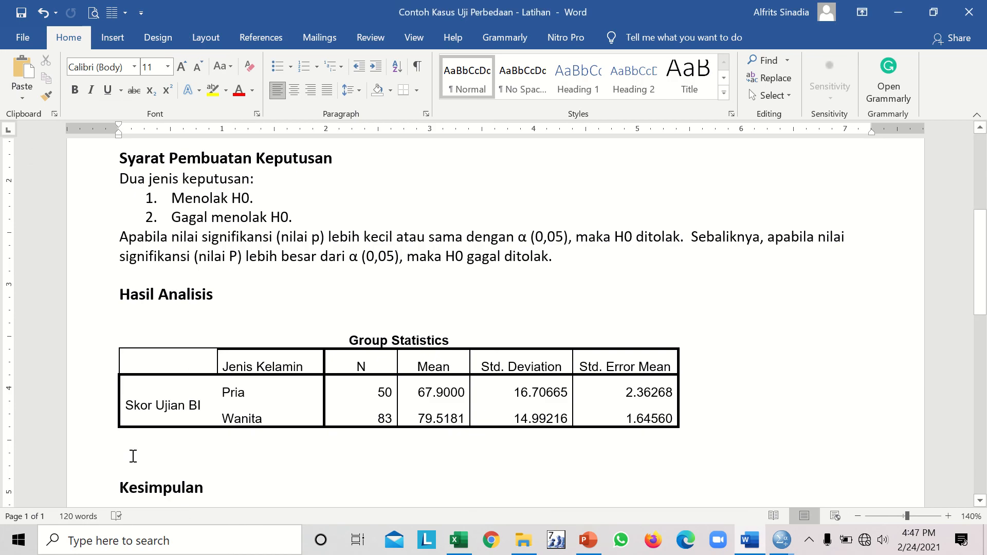
key("ctrl+v")
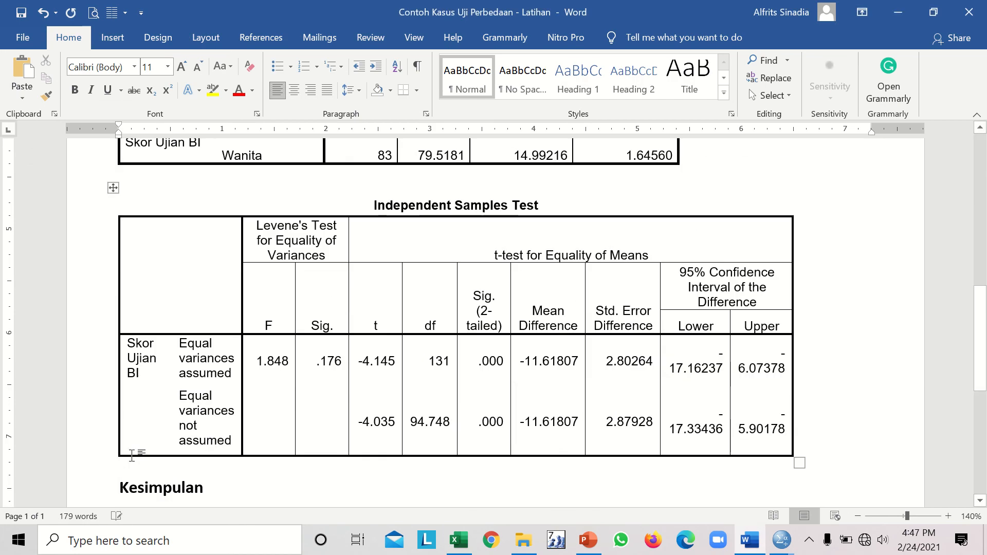
Step: Highlight in yellow the Mean column of the Group Statistics table and the Sig. (2-tailed) column of the Independent Samples Test table
scroll(514, 309, "up", 3)
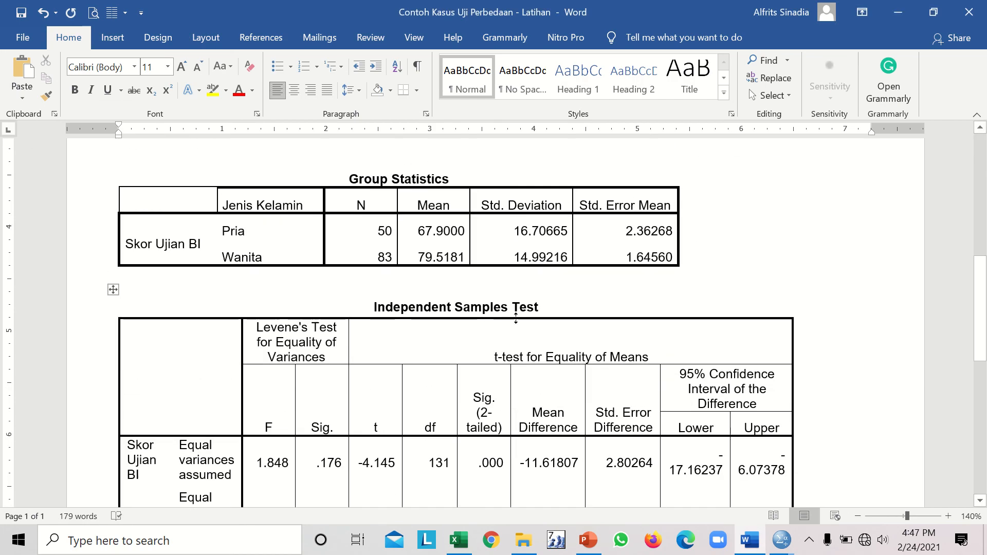
scroll(751, 227, "down", 1)
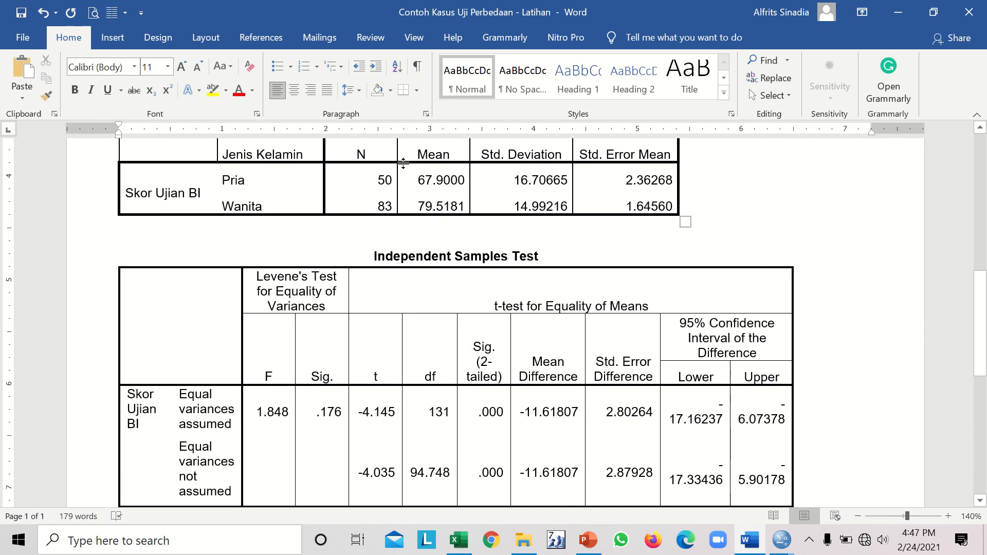
left_click_drag(415, 153, 438, 202)
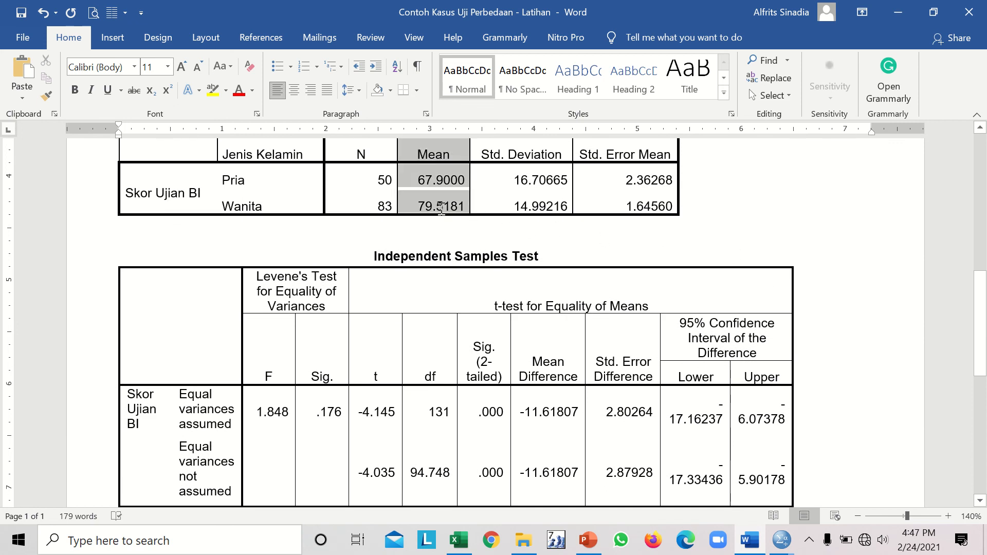
left_click(212, 90)
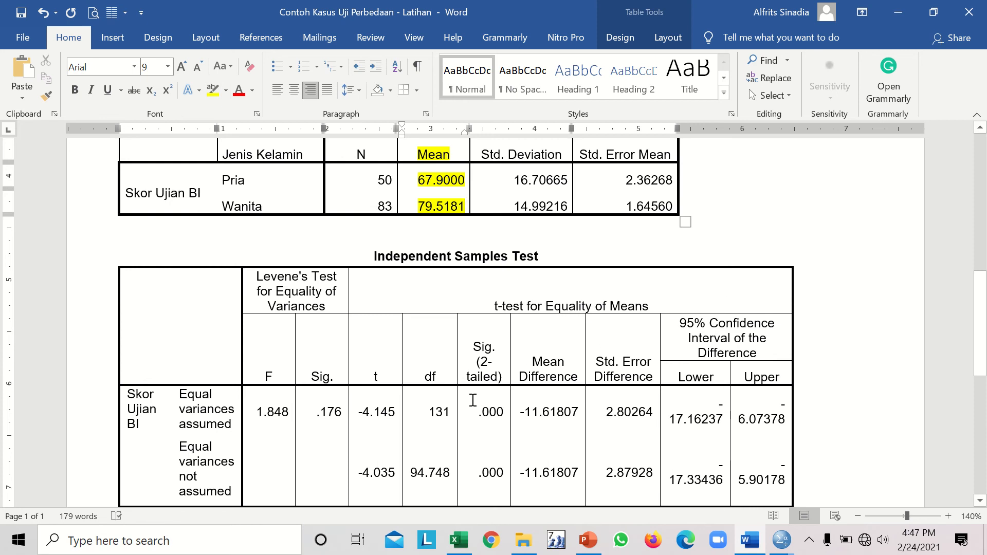
left_click_drag(471, 345, 496, 470)
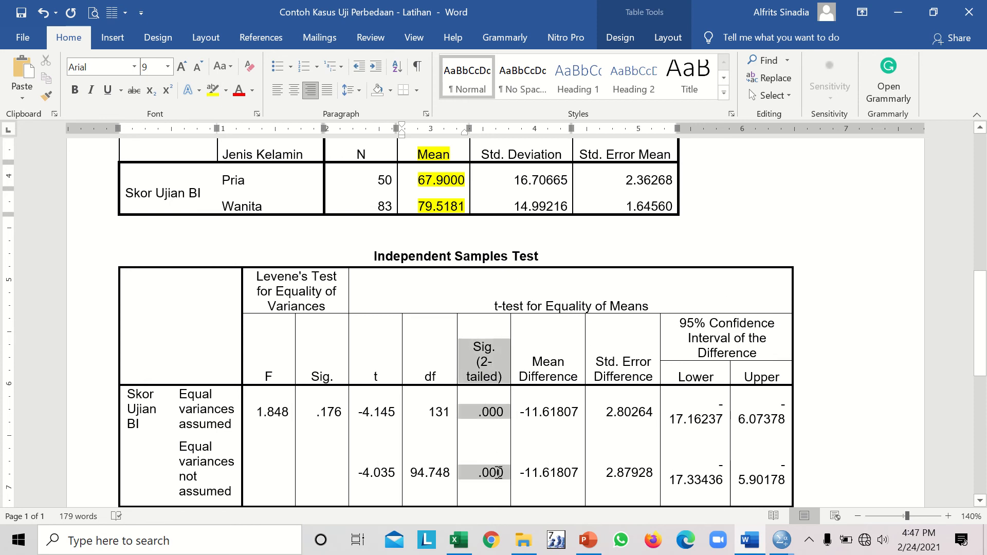
left_click(212, 90)
Step: Below the Independent Samples Test table, leave a blank line and write "Skor rata-rata ujian BI pria ialah 67,90."
scroll(903, 221, "down", 4)
scroll(901, 221, "up", 3)
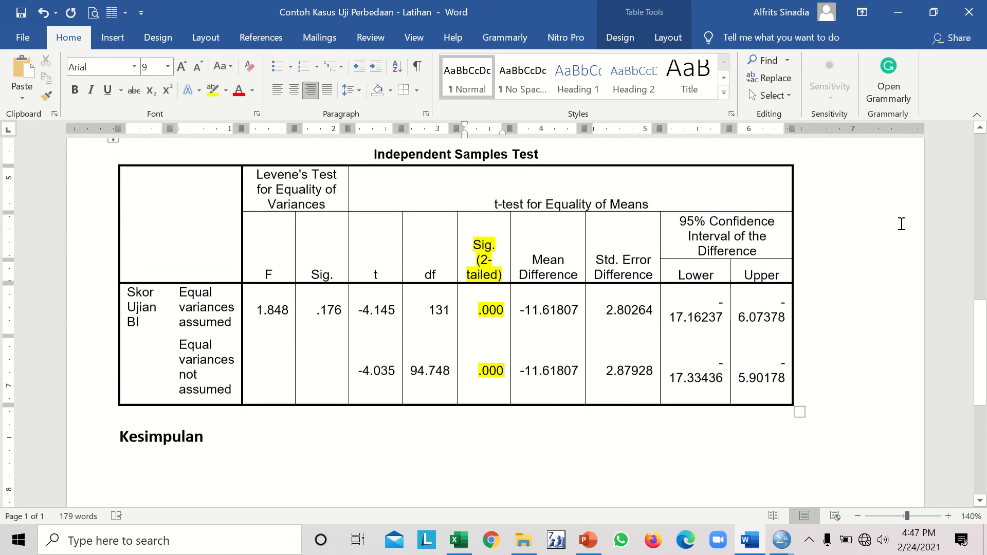
scroll(899, 223, "down", 5)
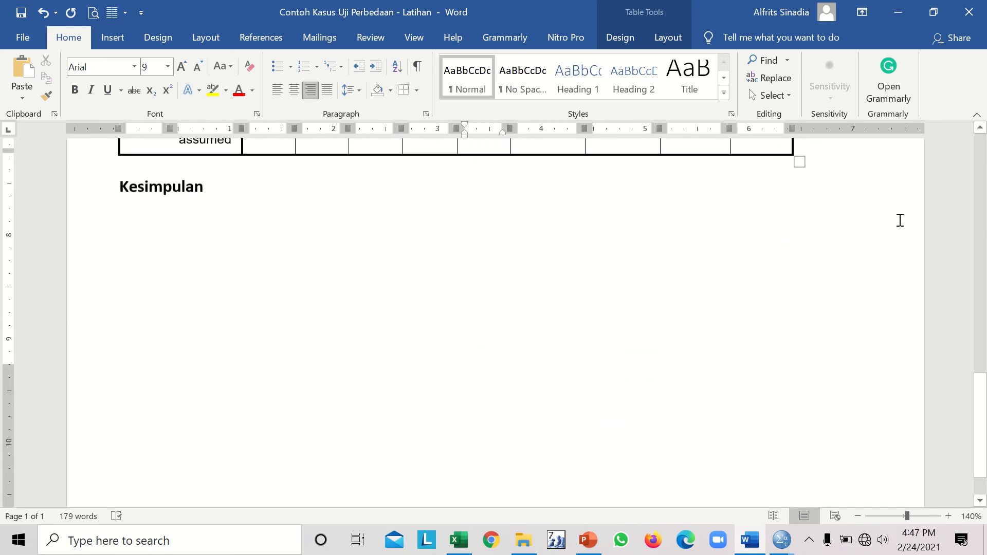
scroll(900, 222, "up", 3)
left_click(128, 322)
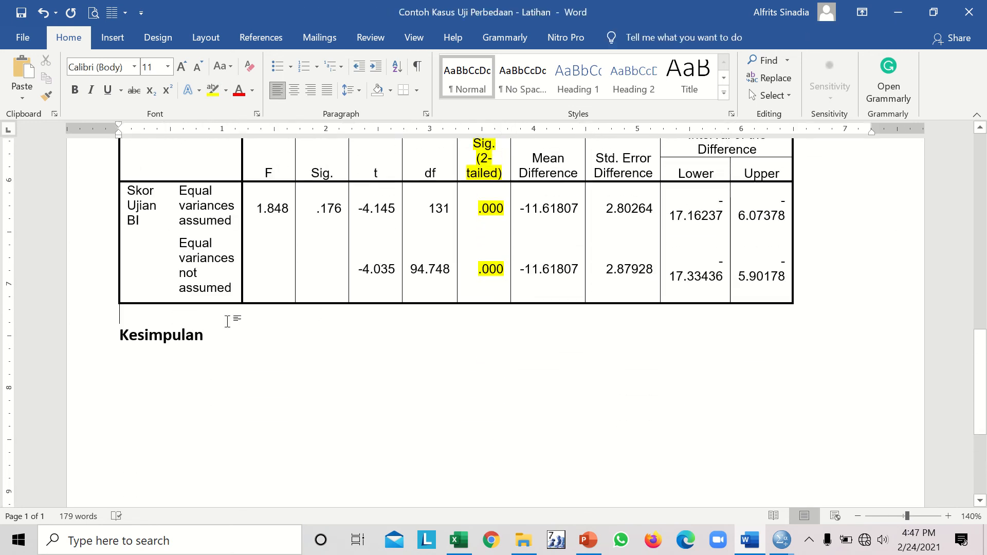
key("Return")
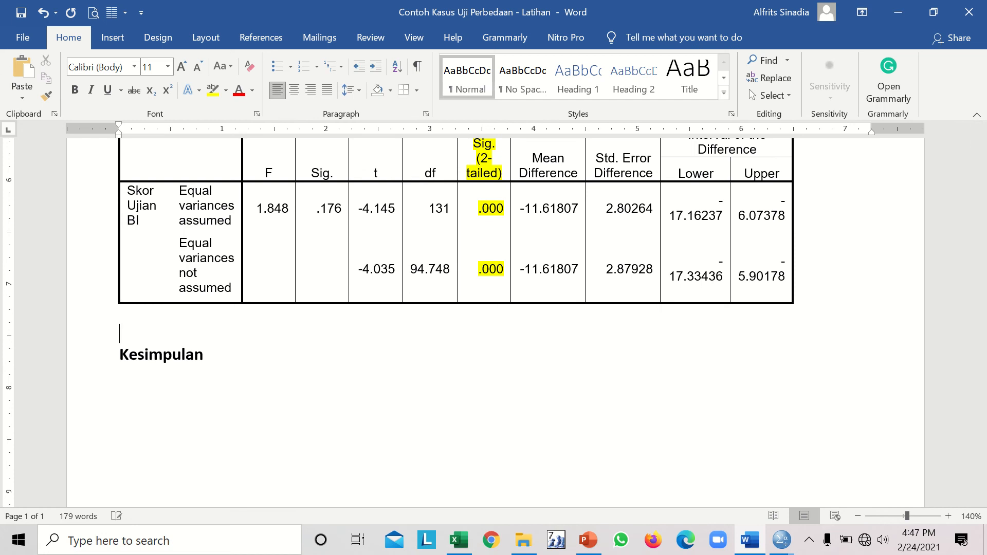
type("Skor rata-rata uj")
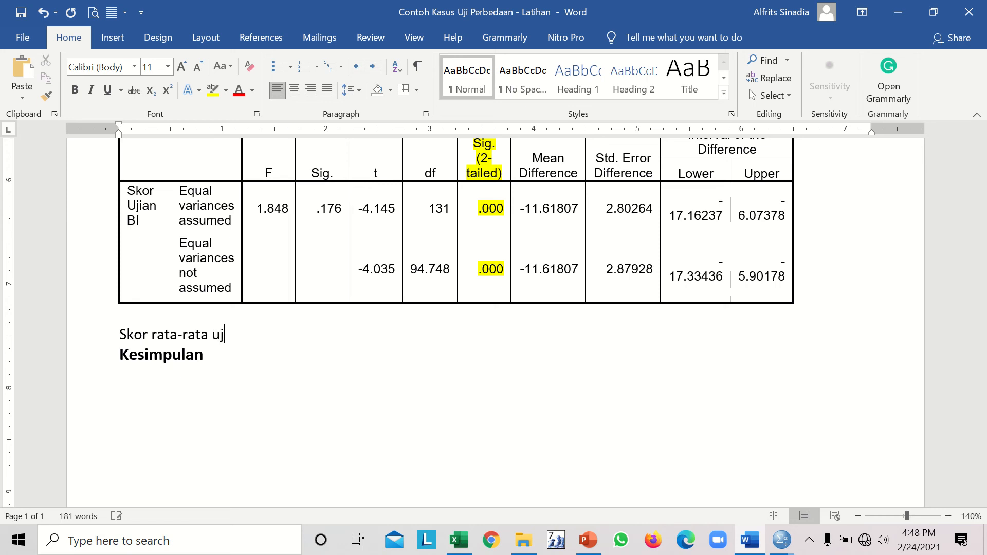
type("ian BI pria ialah")
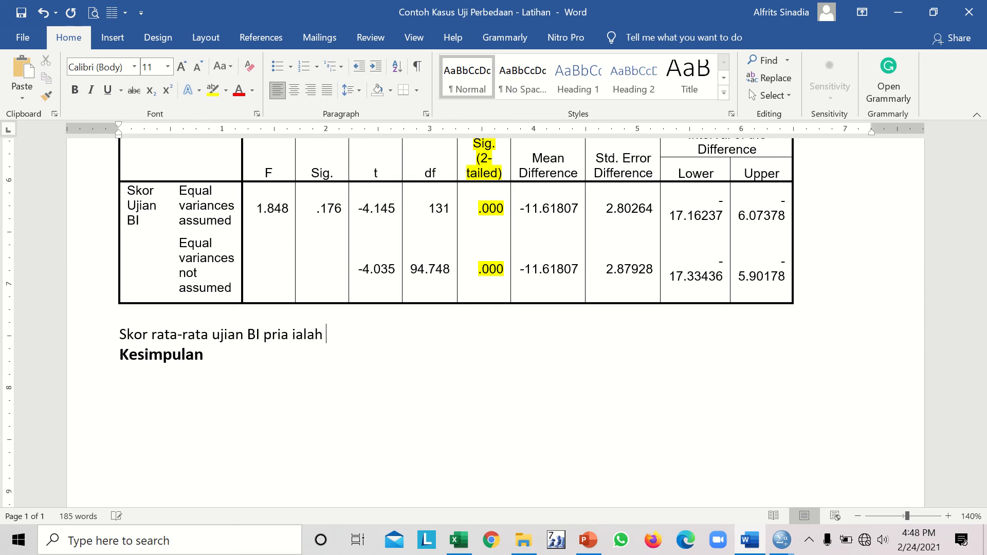
scroll(786, 222, "up", 4)
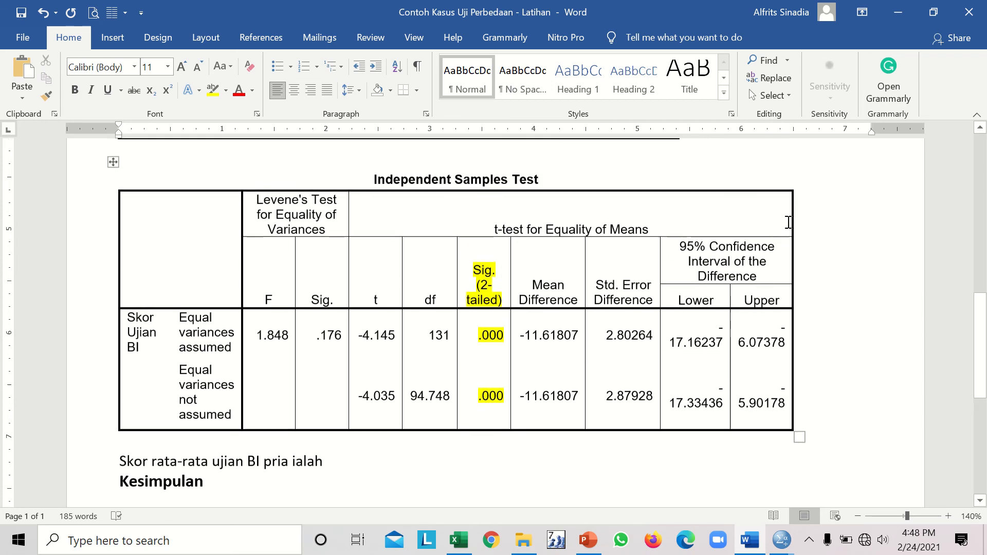
scroll(788, 222, "down", 2)
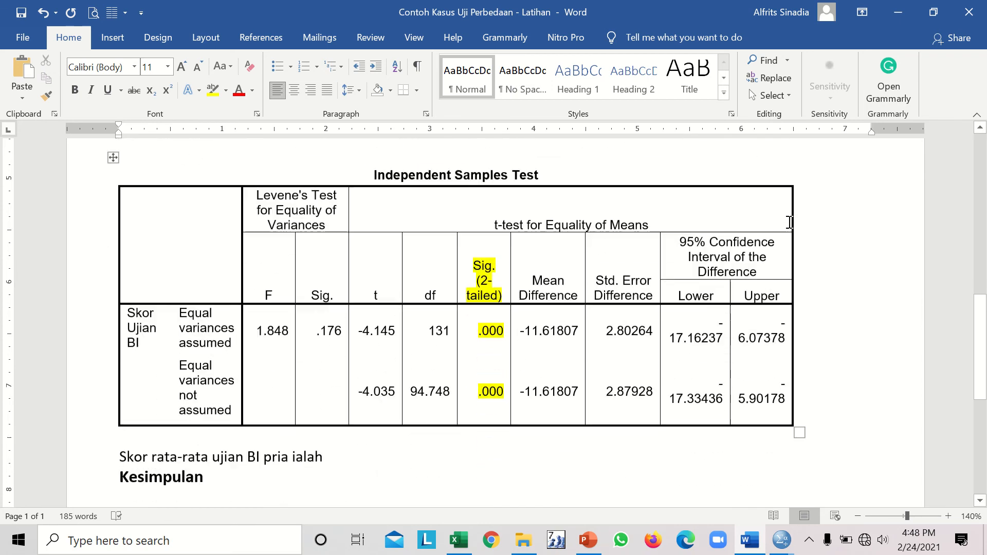
type("ah 67")
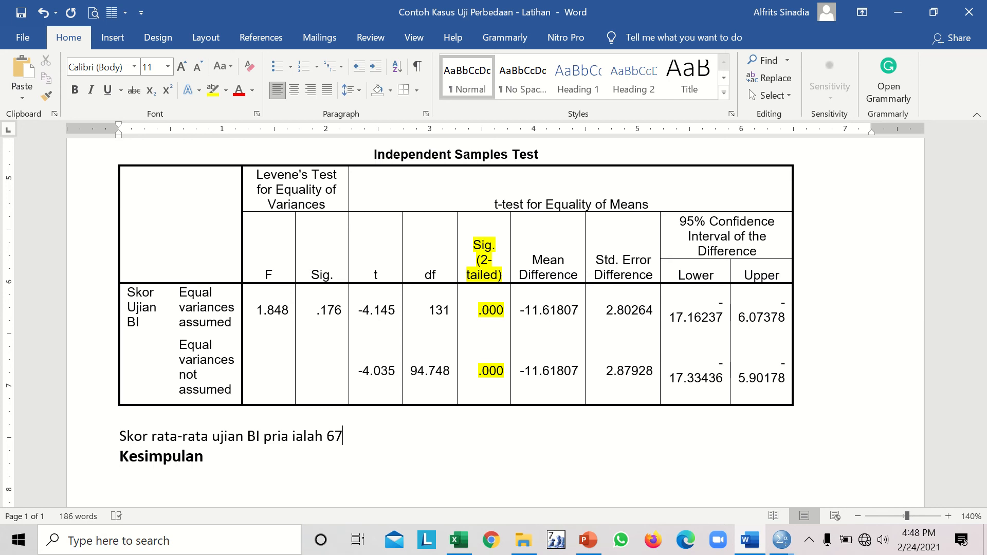
type(",990")
key("BackSpace")
key("BackSpace")
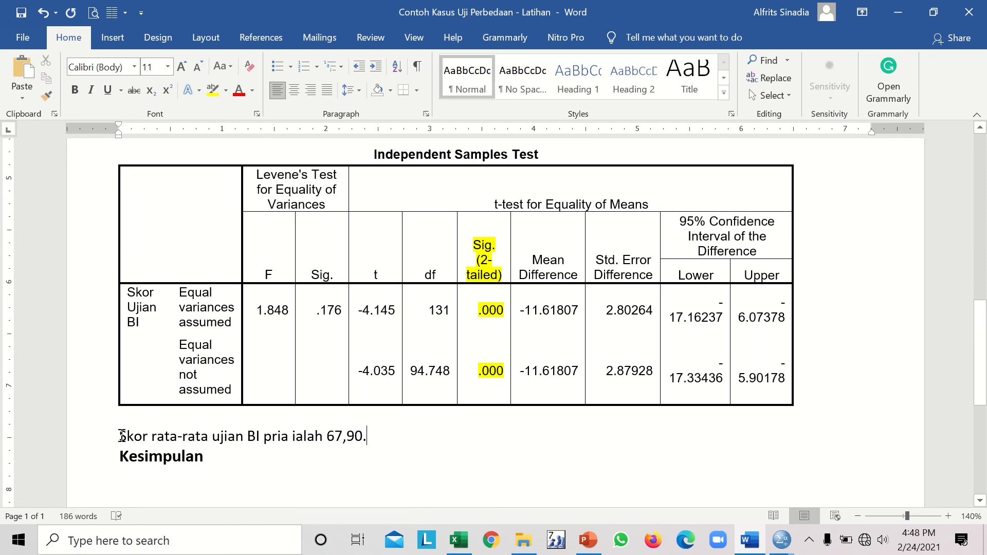
Step: Duplicate the sentence about the male average score on a new line directly beneath it, without the final period
left_click_drag(122, 436, 364, 443)
key("ctrl+c")
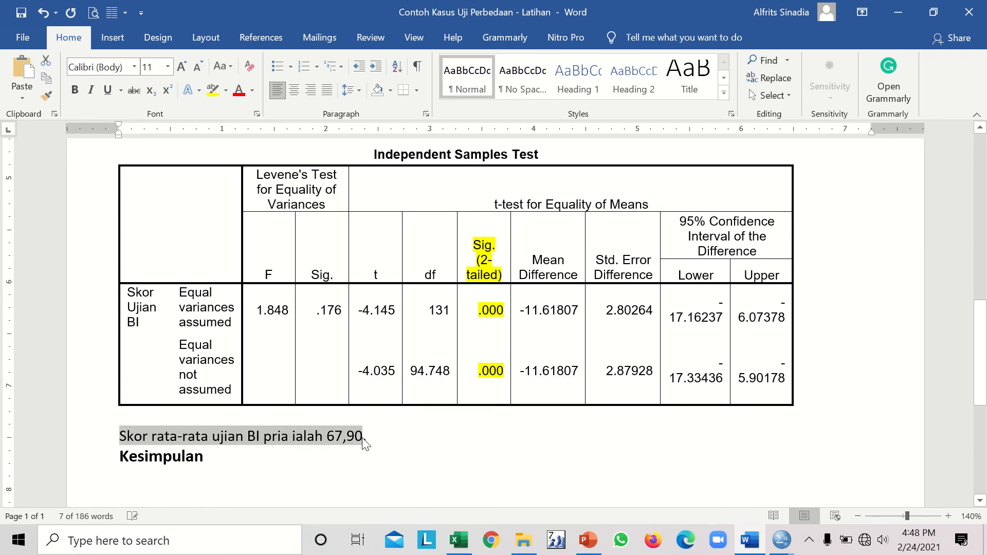
left_click(389, 438)
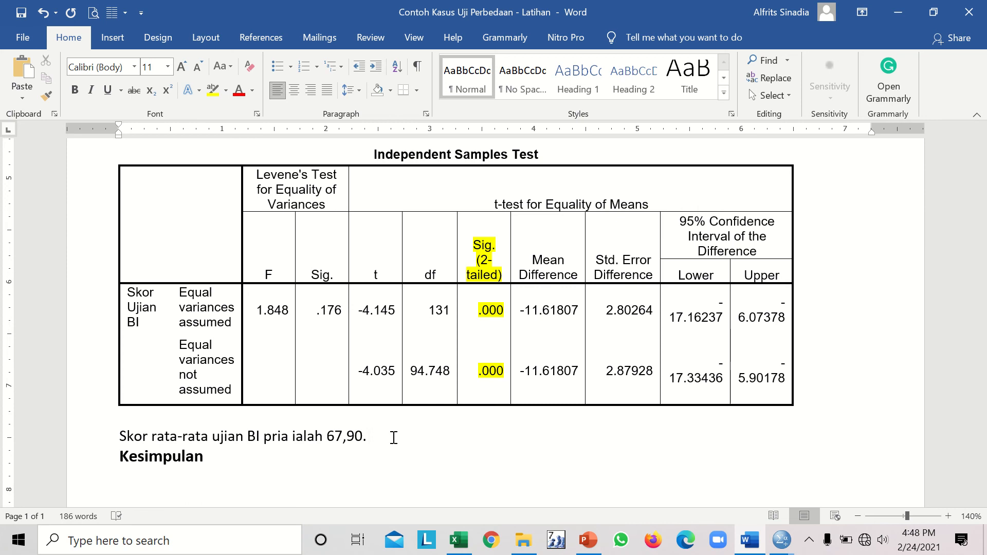
key("Return")
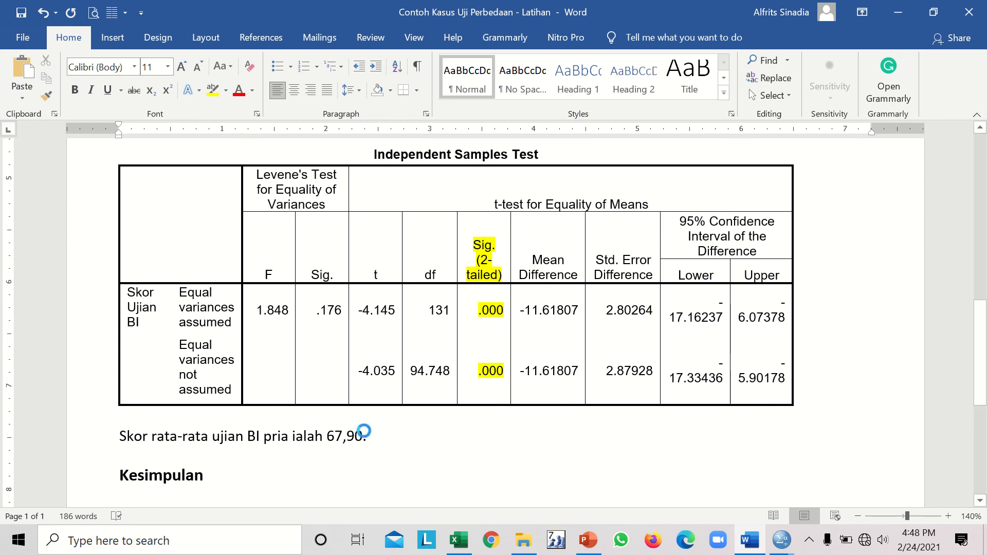
key("ctrl+v")
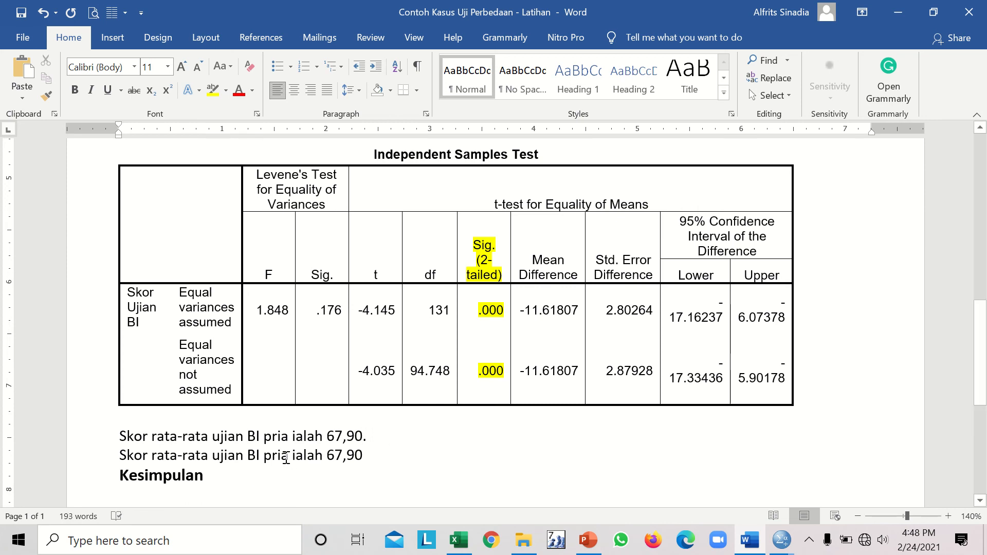
Step: Replace "pria" with "wanita" in the duplicated average score sentence
key("BackSpace")
key("BackSpace")
key("BackSpace")
key("BackSpace")
type("w")
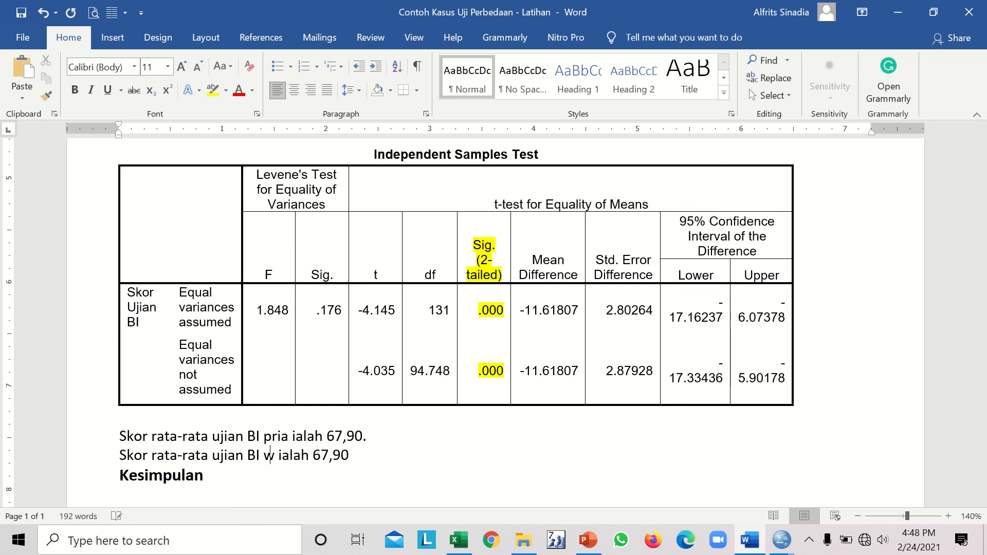
type("anita")
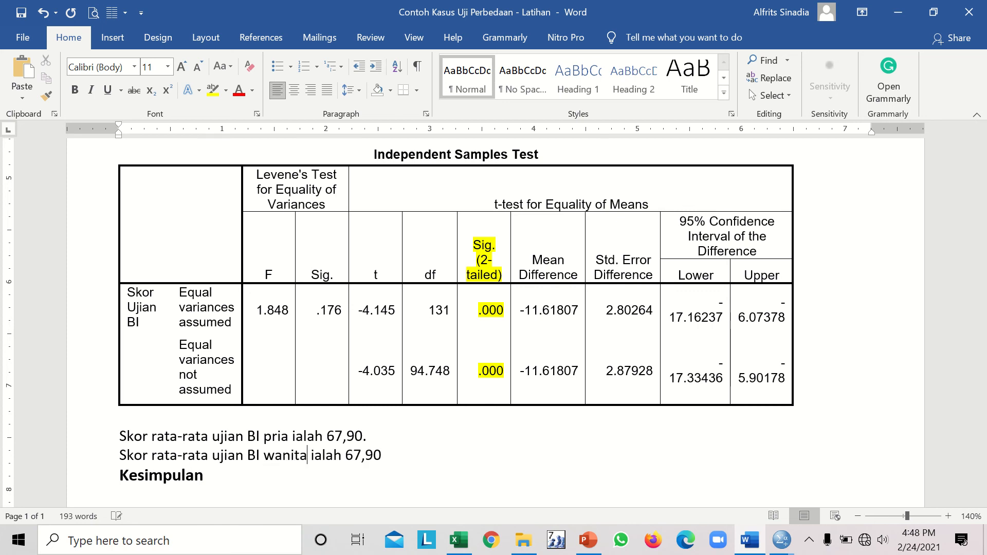
Step: Replace the average score at the end of the "wanita" sentence with "79.52."
key("Delete")
key("Delete")
key("Delete")
key("Delete")
scroll(309, 491, "up", 2)
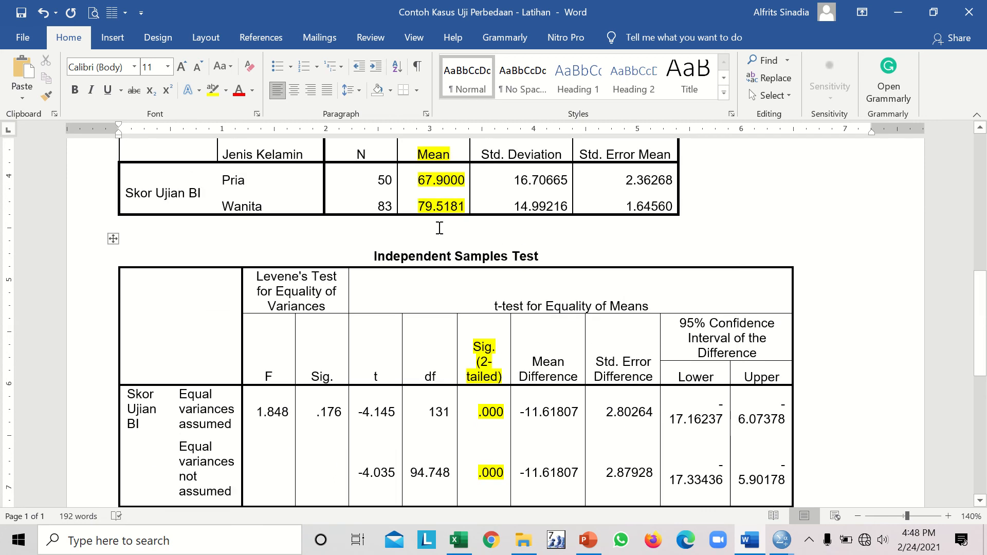
scroll(447, 215, "down", 2)
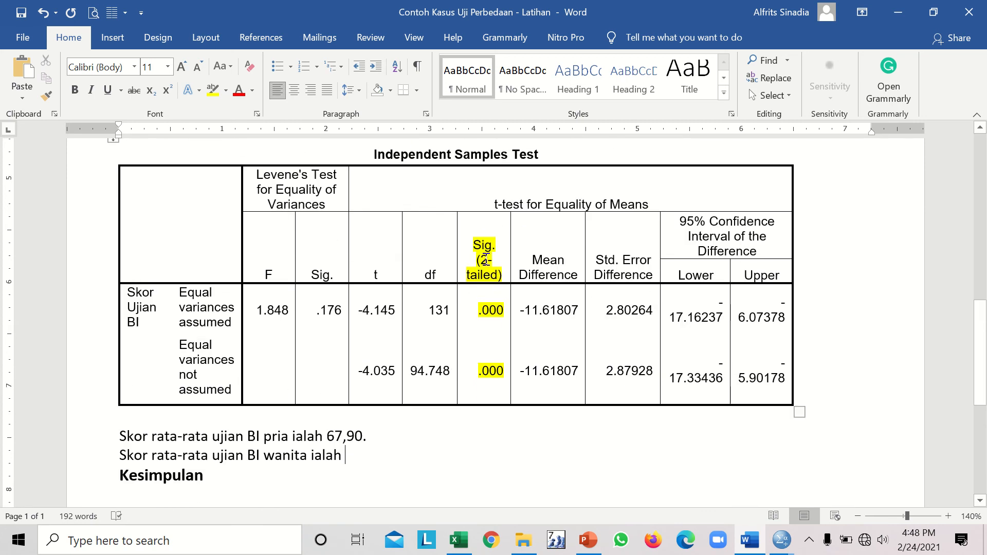
type("79.52.")
Step: On a new line below the two average score sentences, write "Nilai signifikansi (nilai P) ialah 0,000."
key("Return")
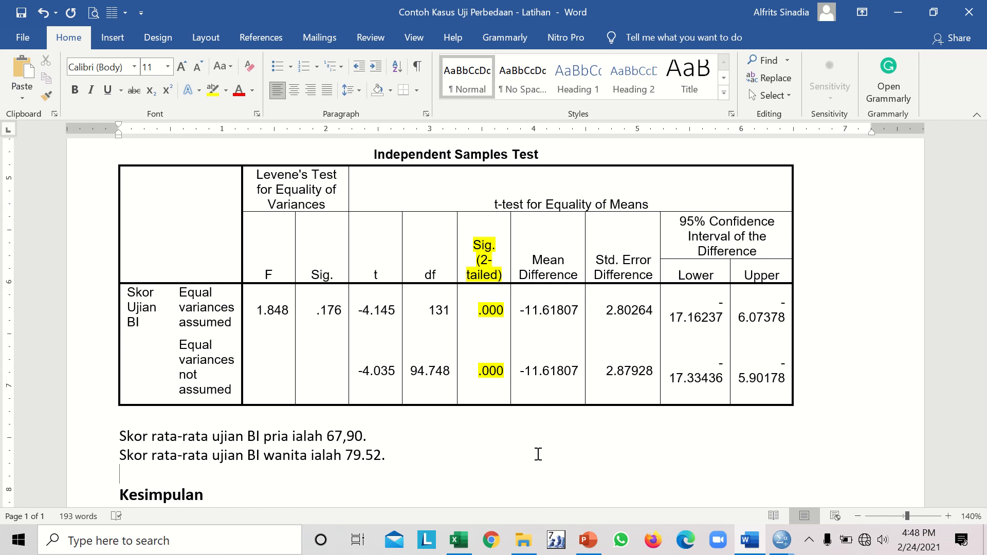
type("Nilai signi")
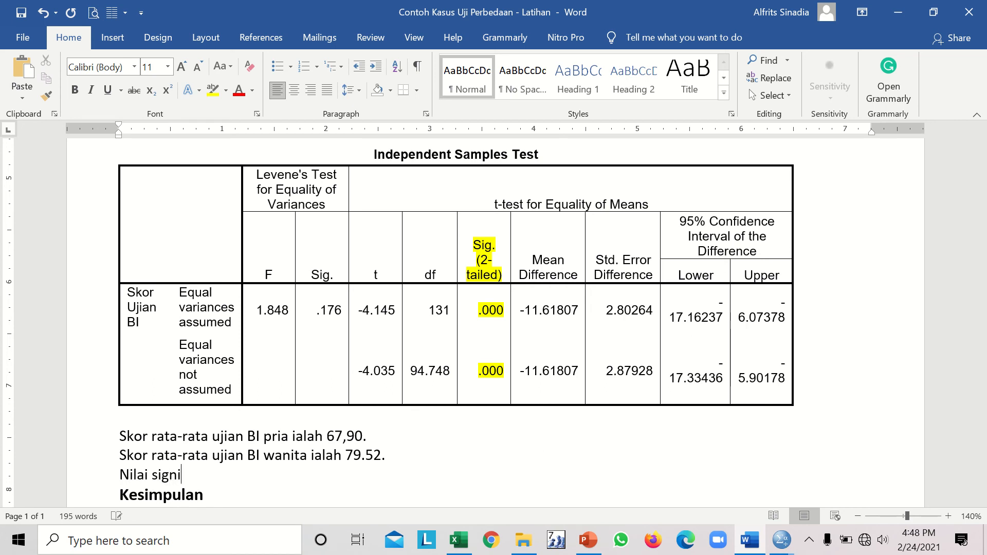
type("fikansi")
type("nilai ")
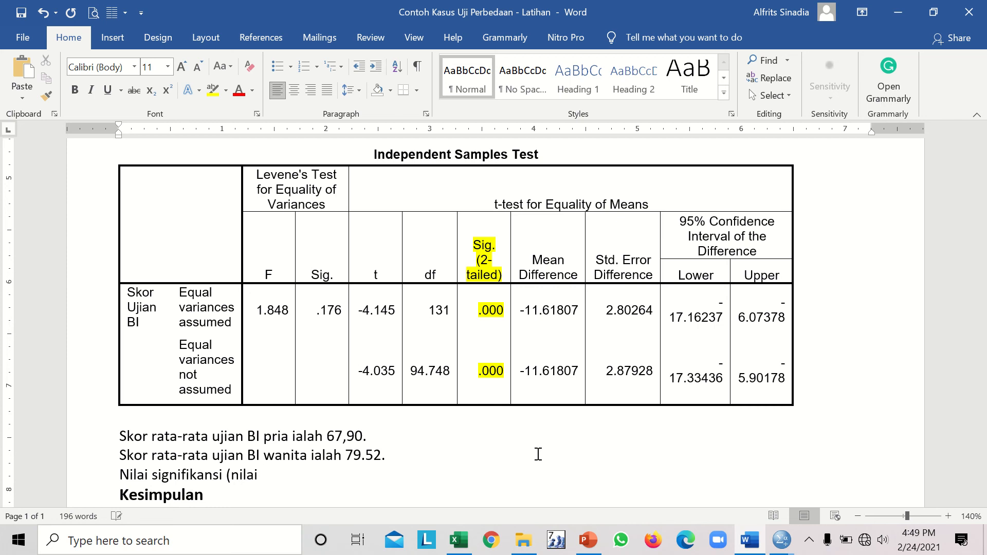
type("P)")
type("ilaha")
key("BackSpace")
key("BackSpace")
key("BackSpace")
key("BackSpace")
type("alah 0")
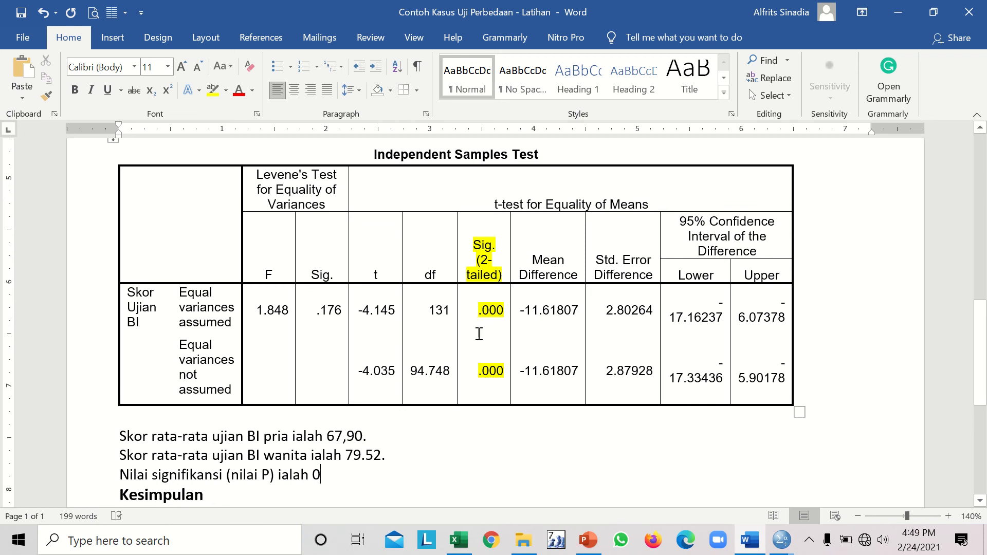
type(",0")
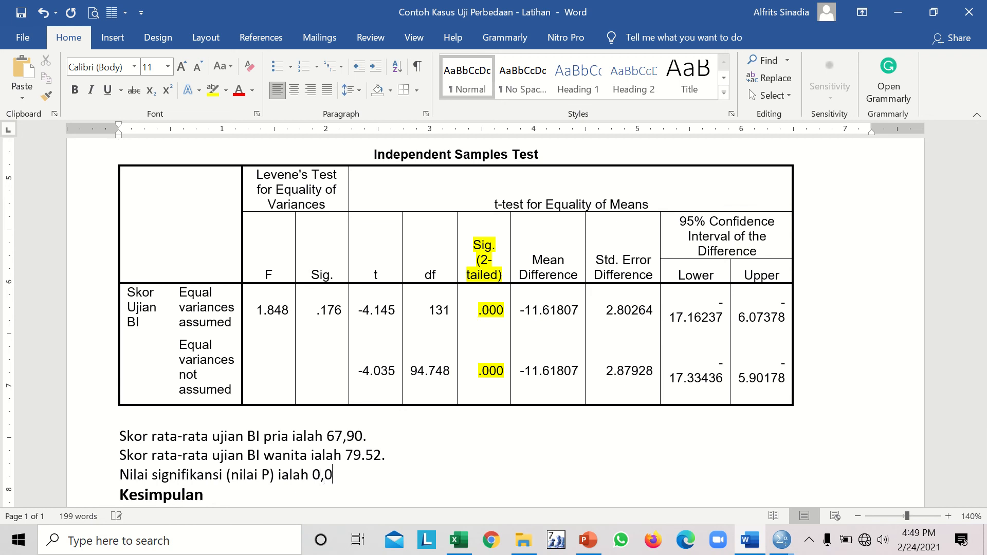
type("00.")
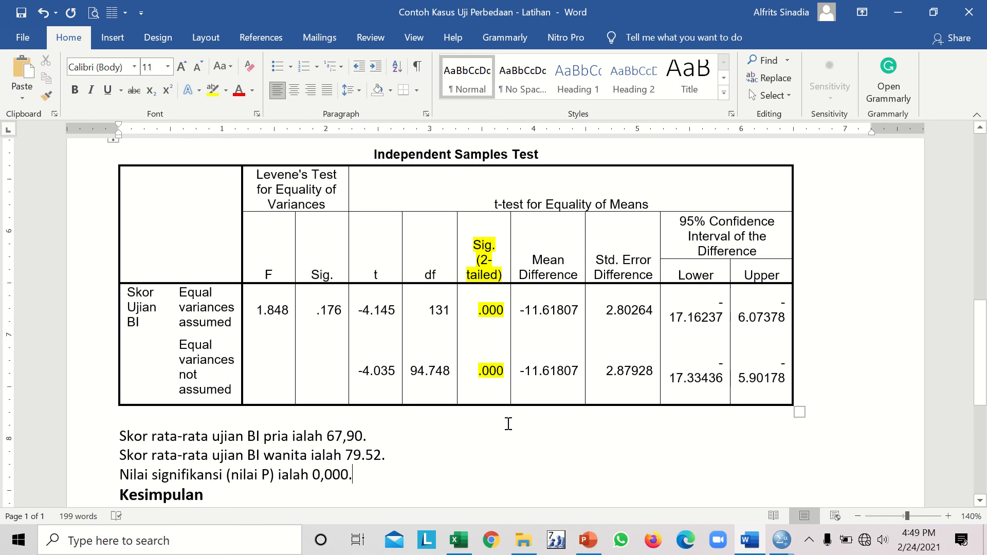
Step: Add a blank line above the Kesimpulan heading, place the cursor in the line beneath the heading, and review the hypotheses and decision criteria
scroll(506, 420, "down", 3)
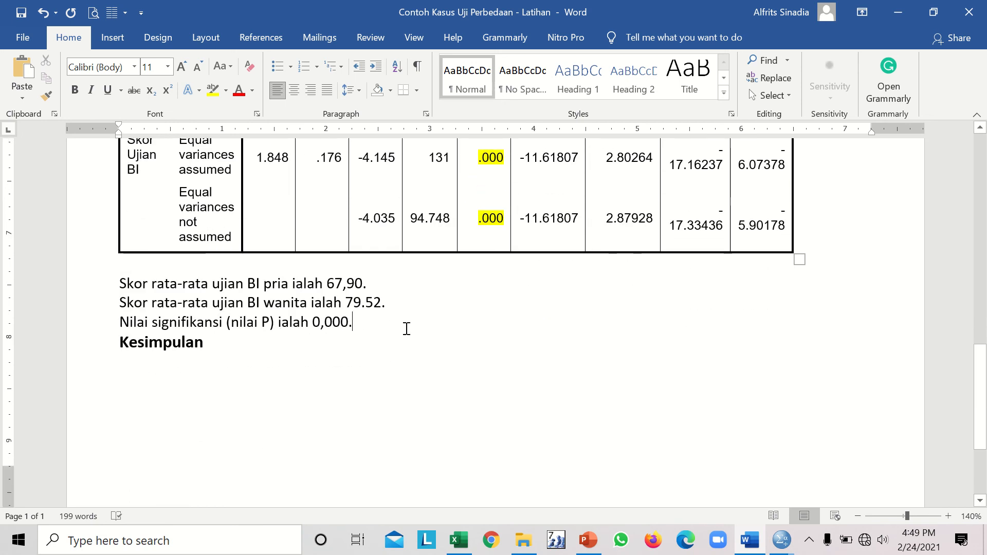
key("Return")
left_click(135, 384)
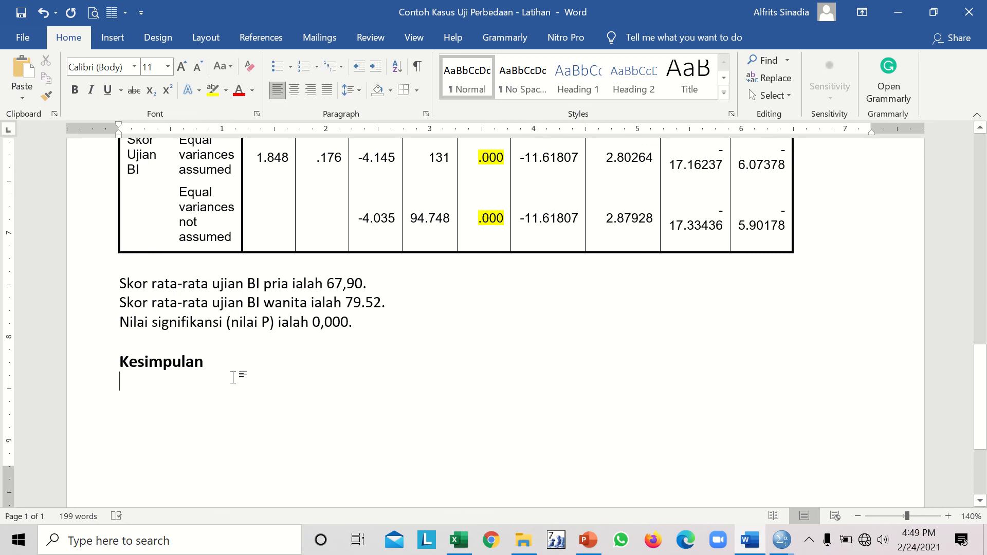
scroll(315, 368, "up", 10)
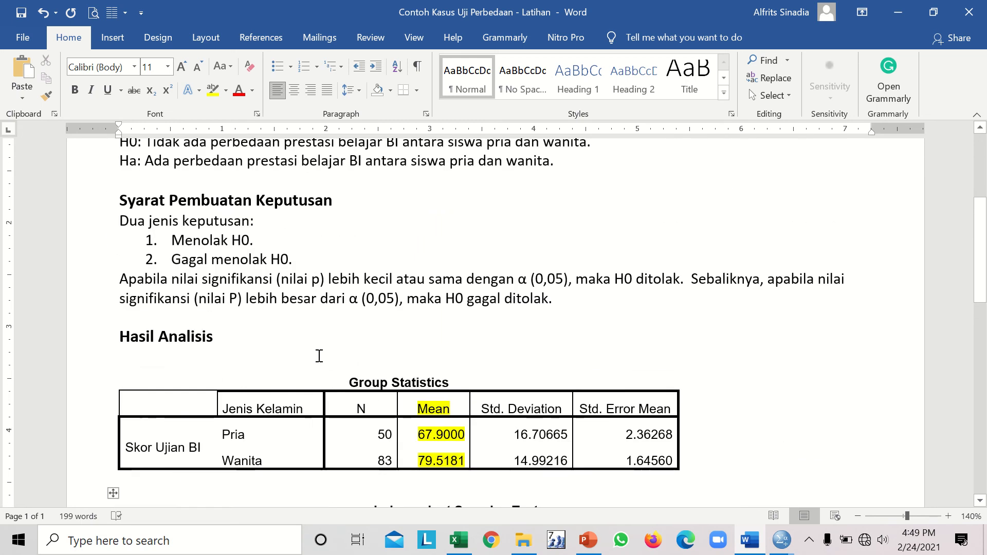
scroll(319, 356, "up", 1)
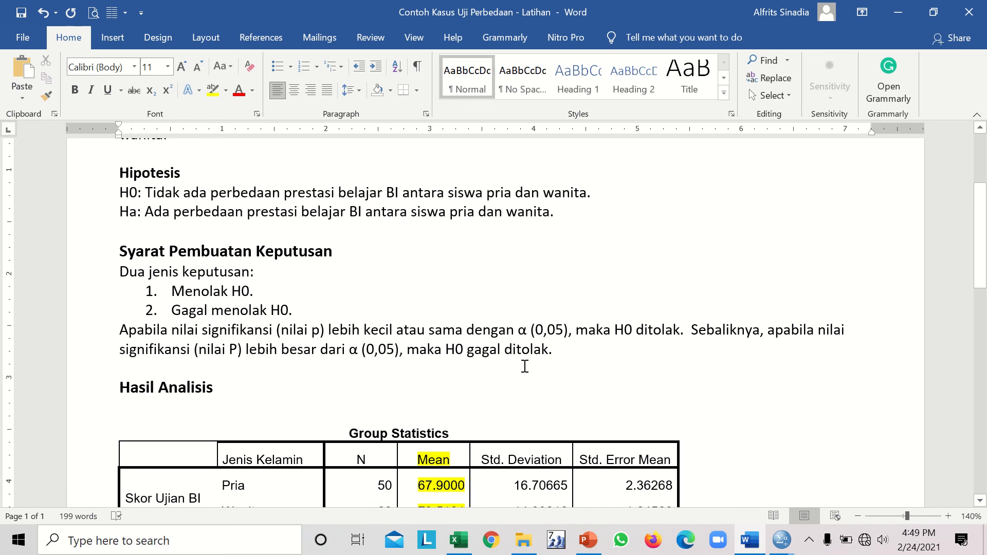
Step: Beneath the Kesimpulan heading, begin the conclusion with "Karena nilai signifikansi (0,000) lebih kecil dari"
scroll(524, 366, "down", 12)
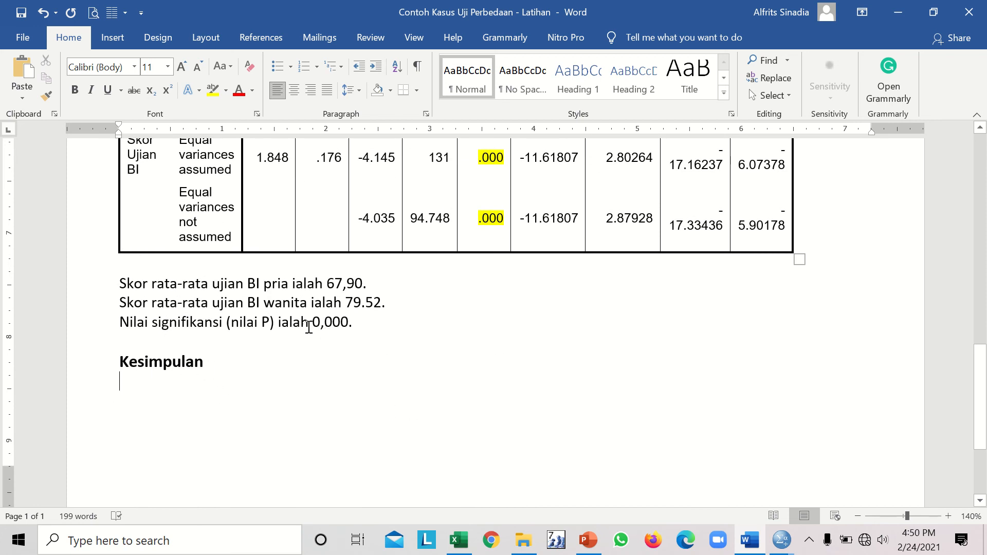
left_click(310, 323)
left_click(357, 323)
left_click(129, 381)
type("Karena")
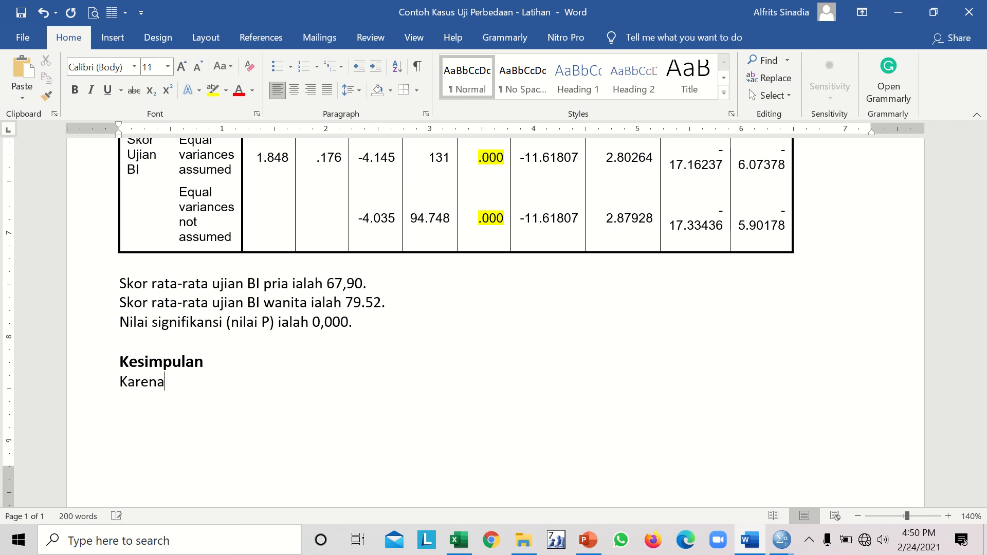
type(" nilai signifi")
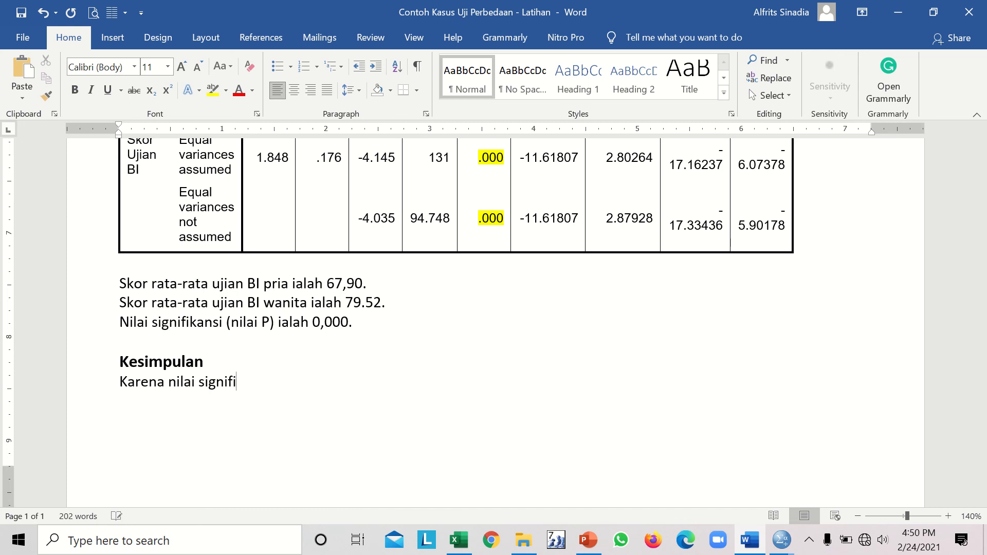
type("kansi (0,000) le")
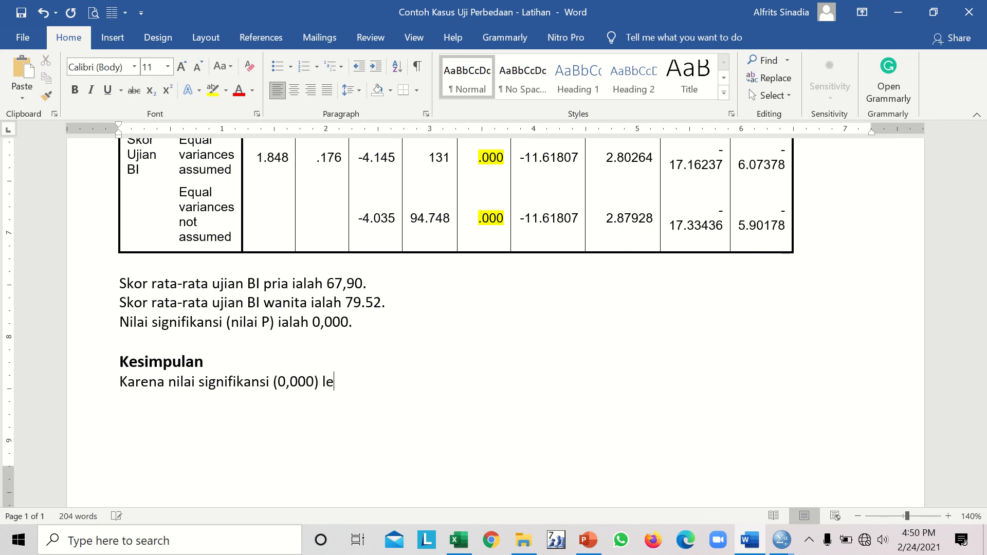
type("bih kecil dari")
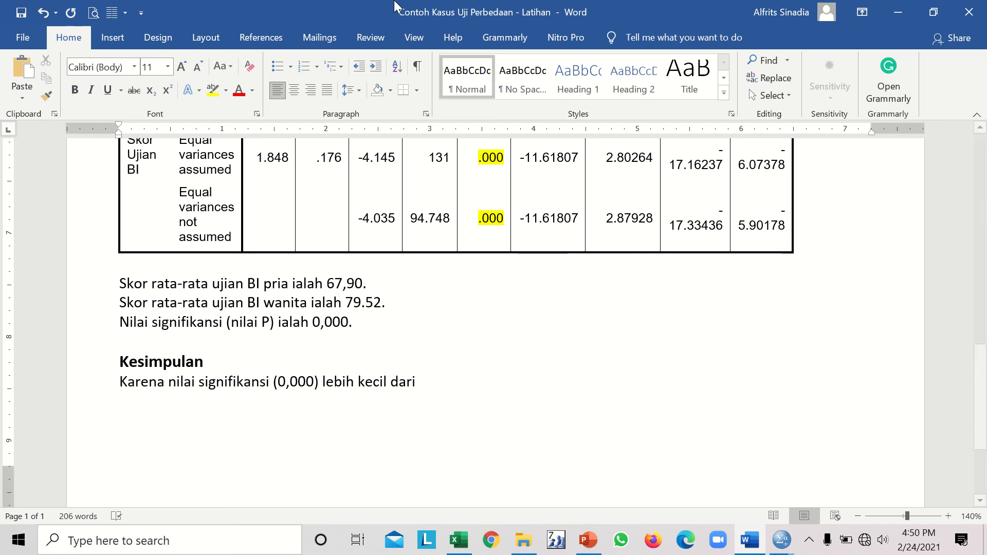
Step: Continue the conclusion sentence by inserting the symbol α, followed by "(0,05), maka H0 ditolak."
left_click(109, 37)
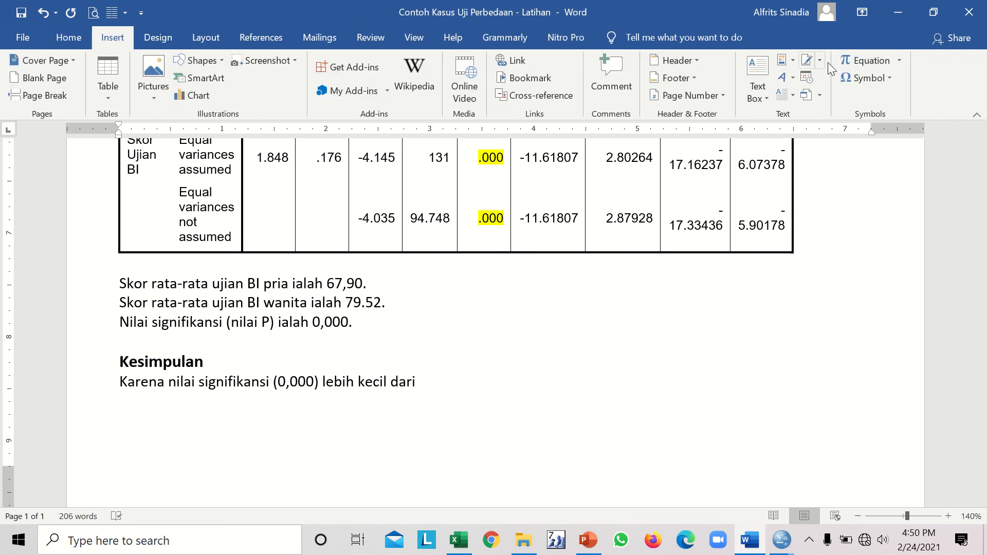
left_click(871, 77)
left_click(852, 109)
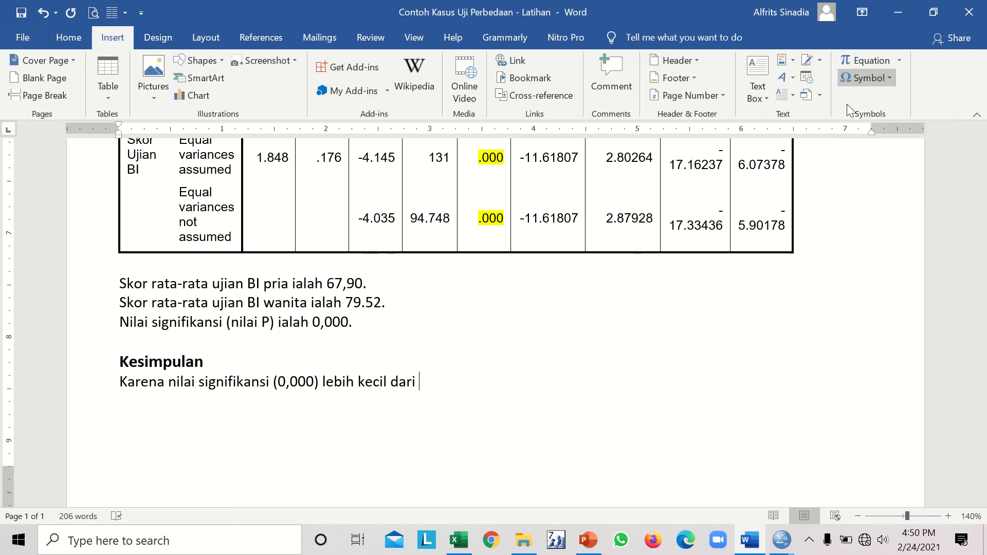
type("(0")
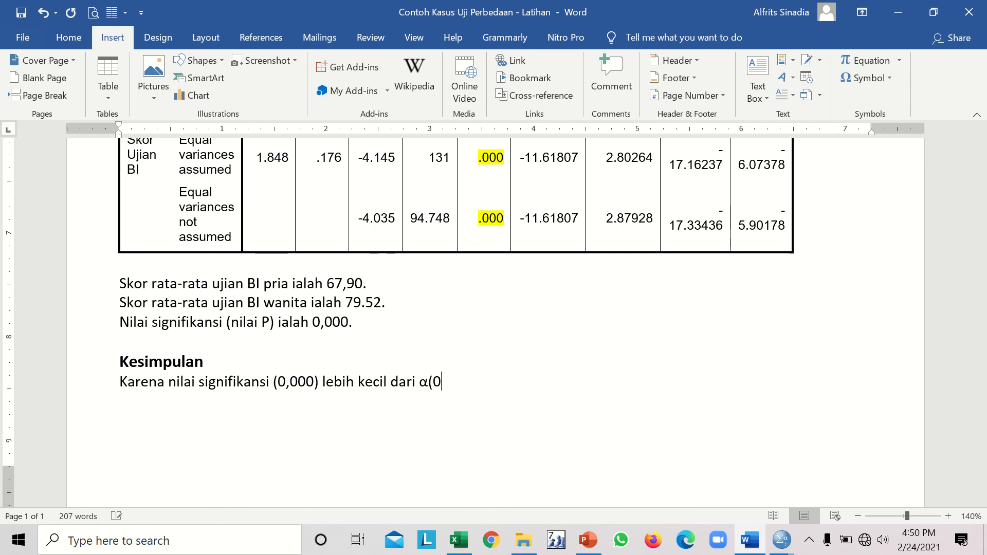
type(",05), maka")
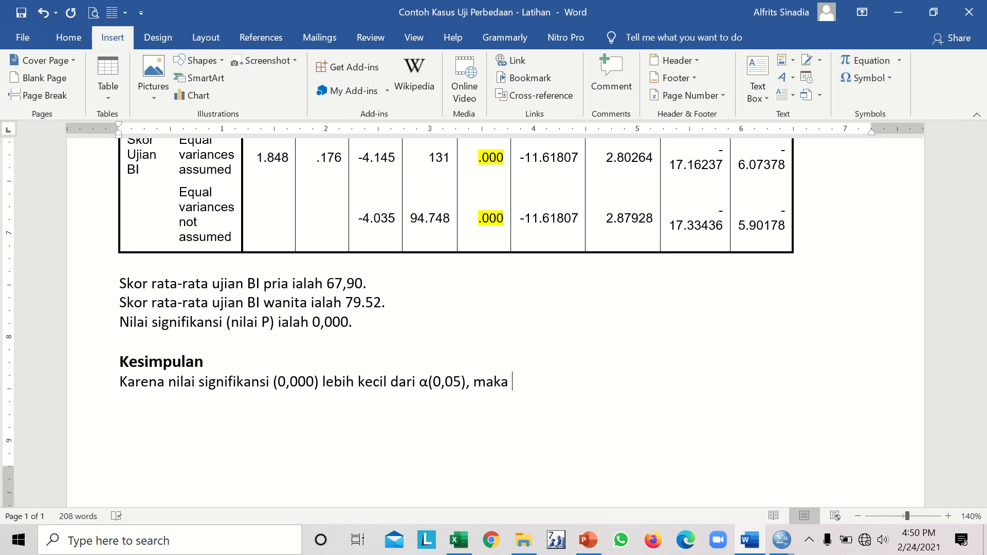
type("H0 ditolak.")
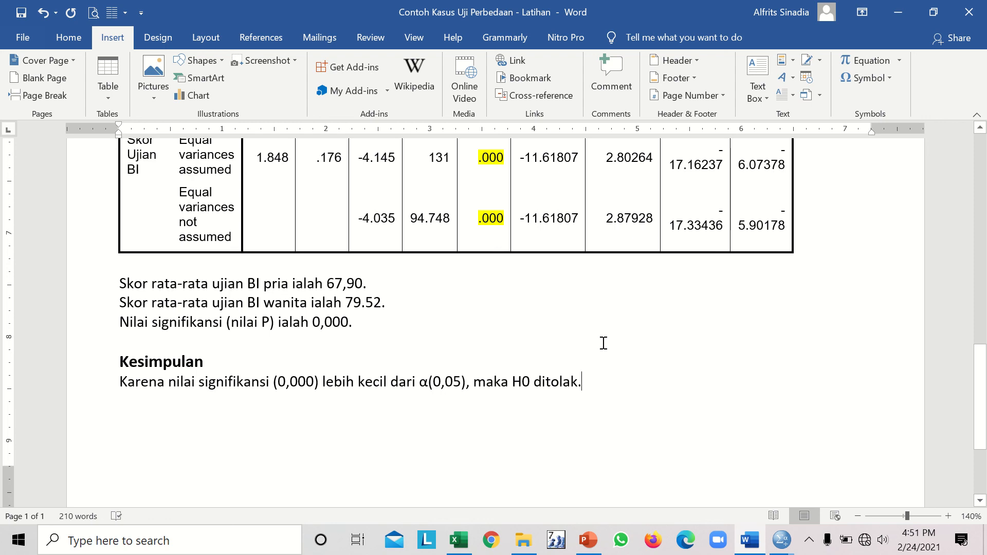
Step: Copy the Ha statement "Ada perbedaan prestasi belajar BI antara siswa pria dan wanita." from the Hipotesis section, without its label
scroll(603, 343, "up", 1)
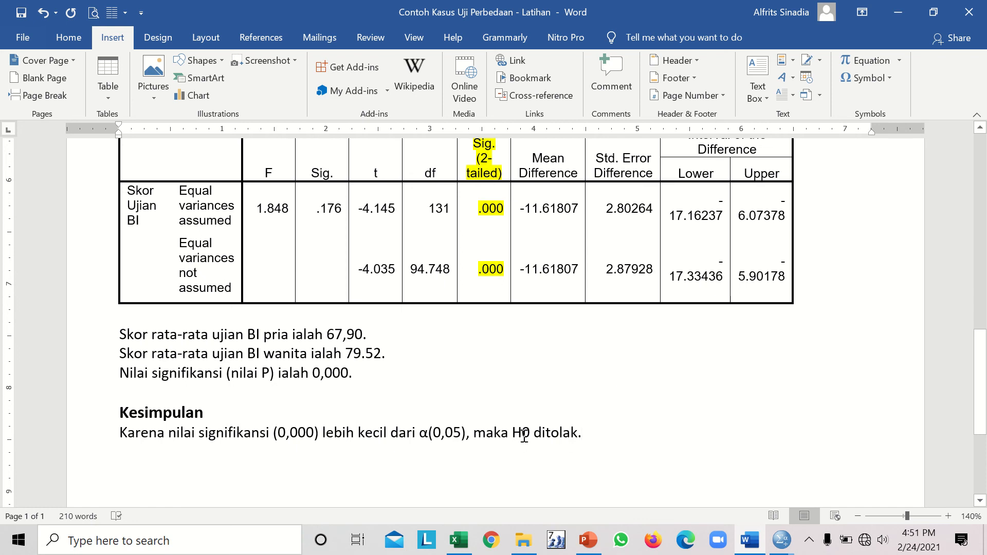
scroll(612, 398, "up", 8)
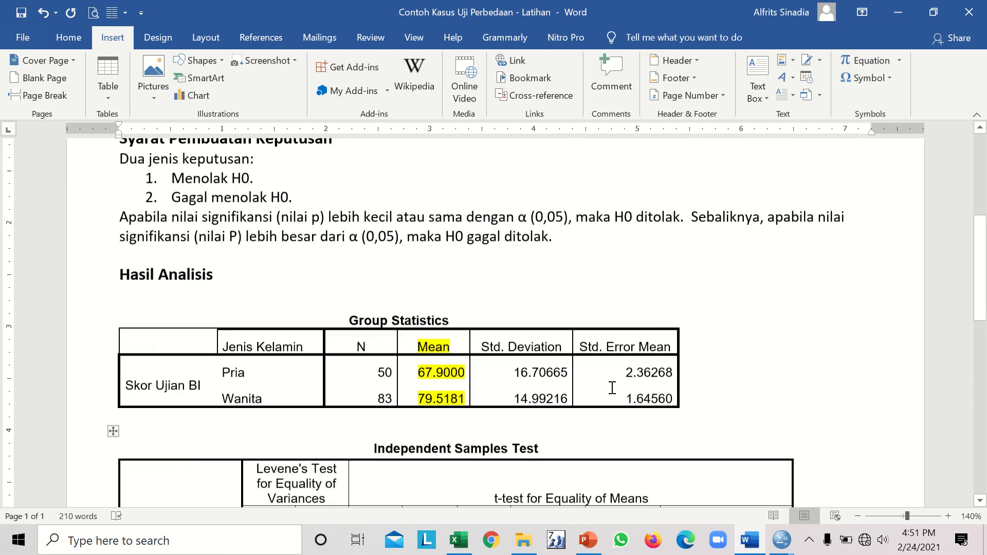
scroll(612, 388, "up", 3)
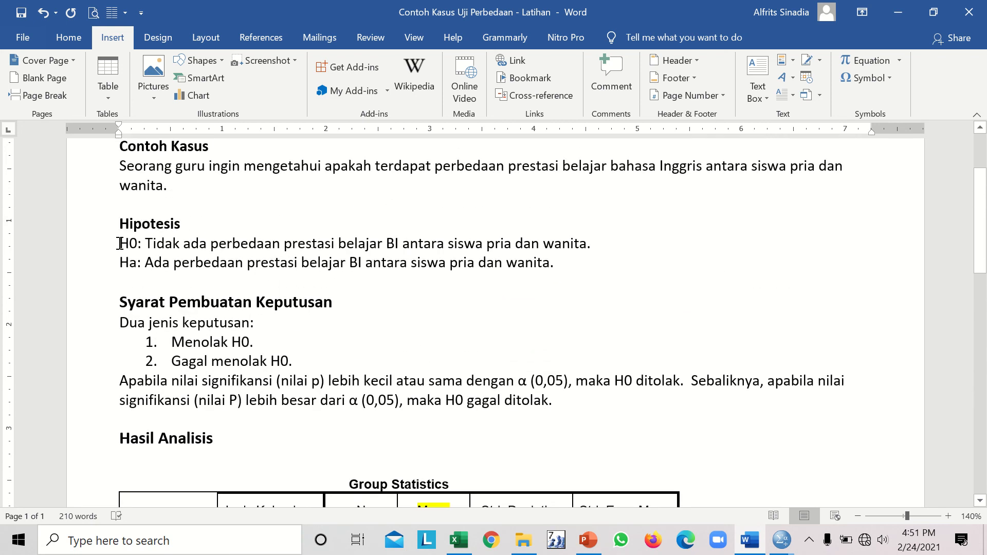
left_click_drag(120, 243, 596, 243)
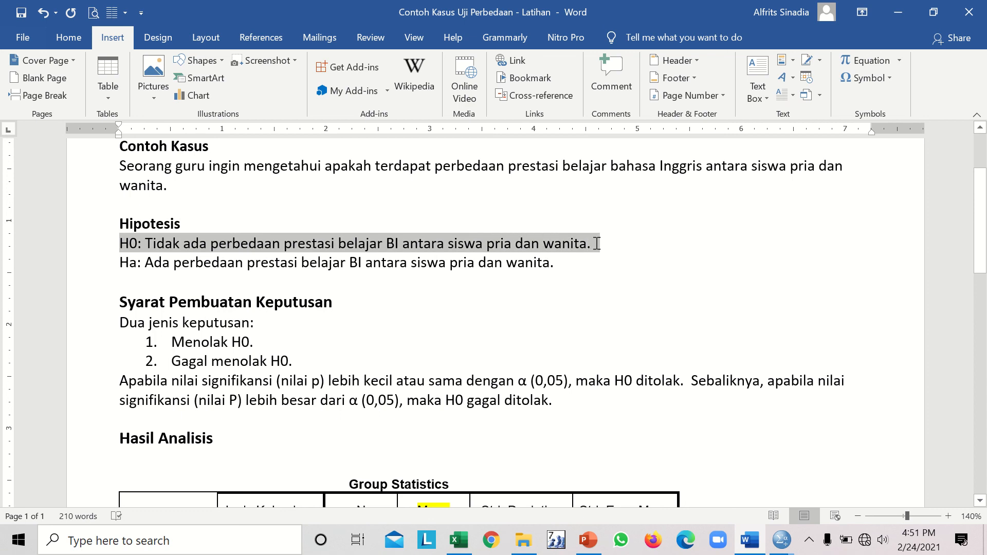
left_click(208, 278)
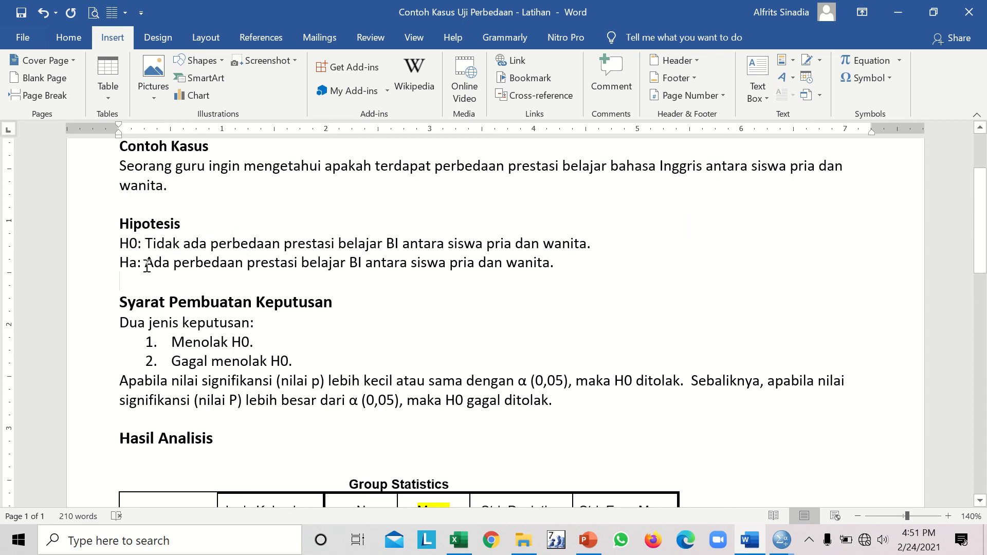
left_click_drag(147, 266, 553, 267)
key("ctrl+c")
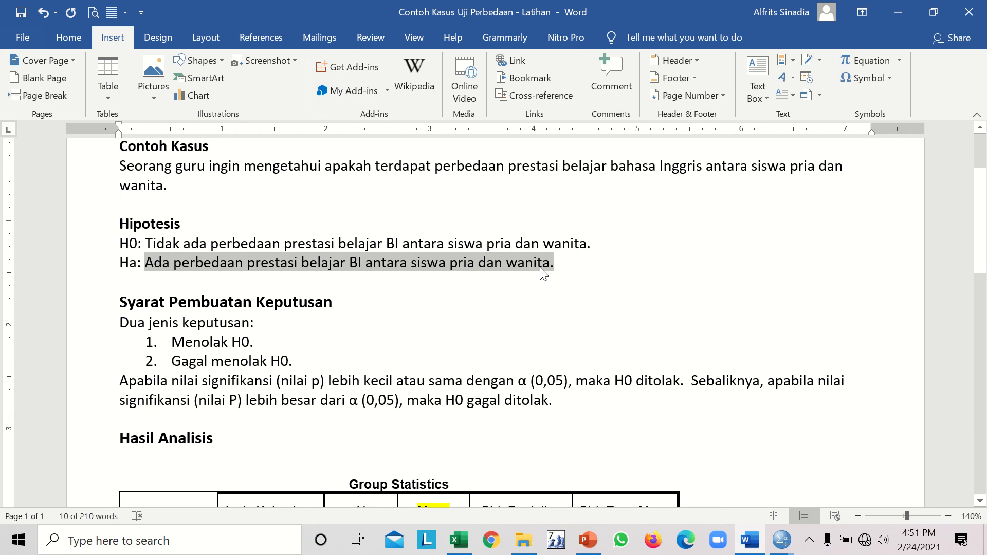
Step: At the end of the Kesimpulan sentence, add "Artinya," followed by the copied Ha statement
scroll(545, 262, "down", 10)
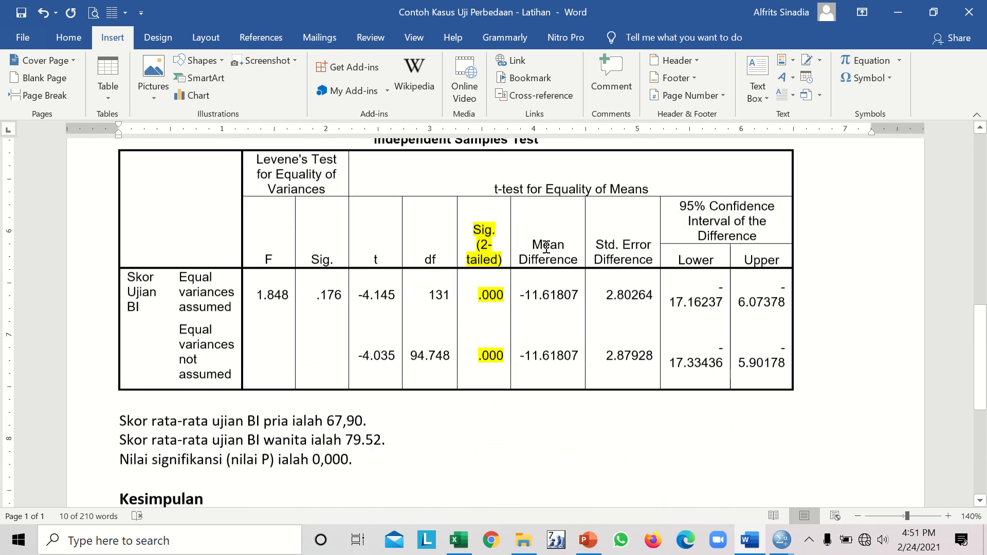
left_click(616, 383)
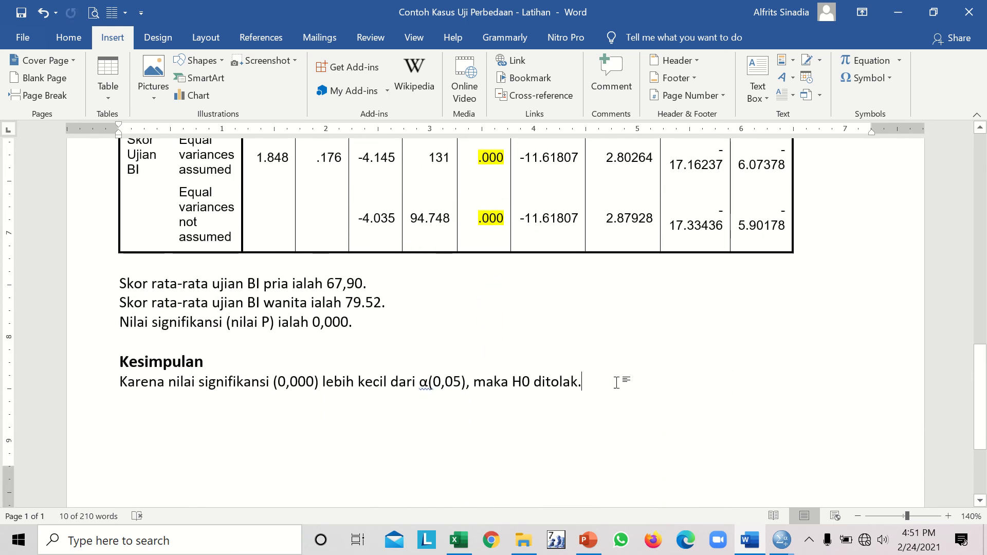
type("A")
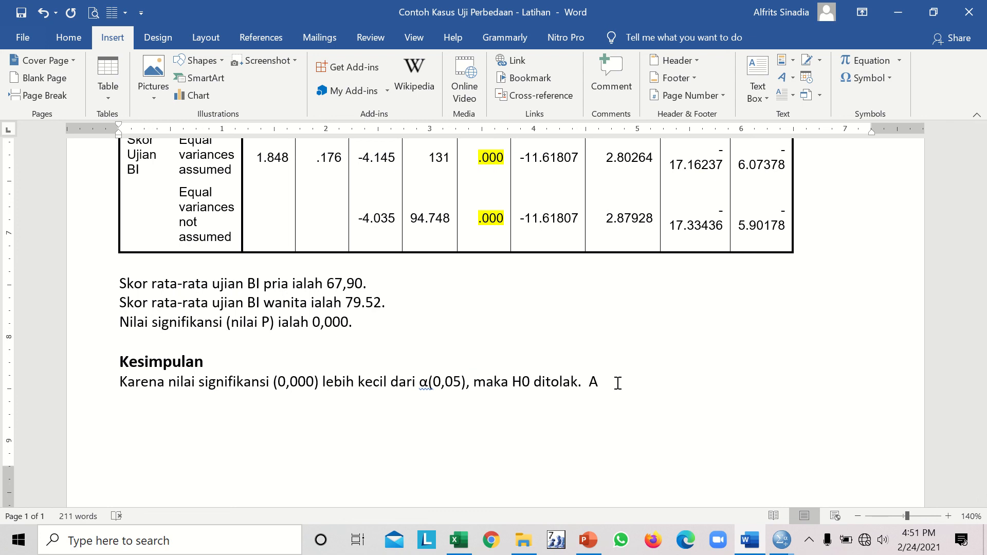
type("rtinya, t")
key("BackSpace")
key("ctrl+v")
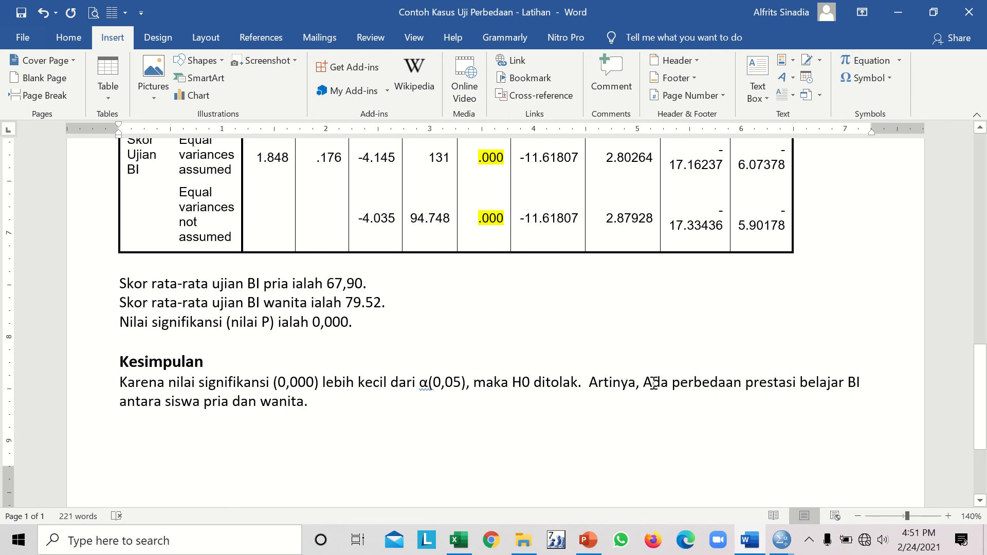
Step: Replace "Ada" after "Artinya," with "terdapat" in the conclusion
left_click(664, 383)
key("BackSpace")
key("BackSpace")
key("BackSpace")
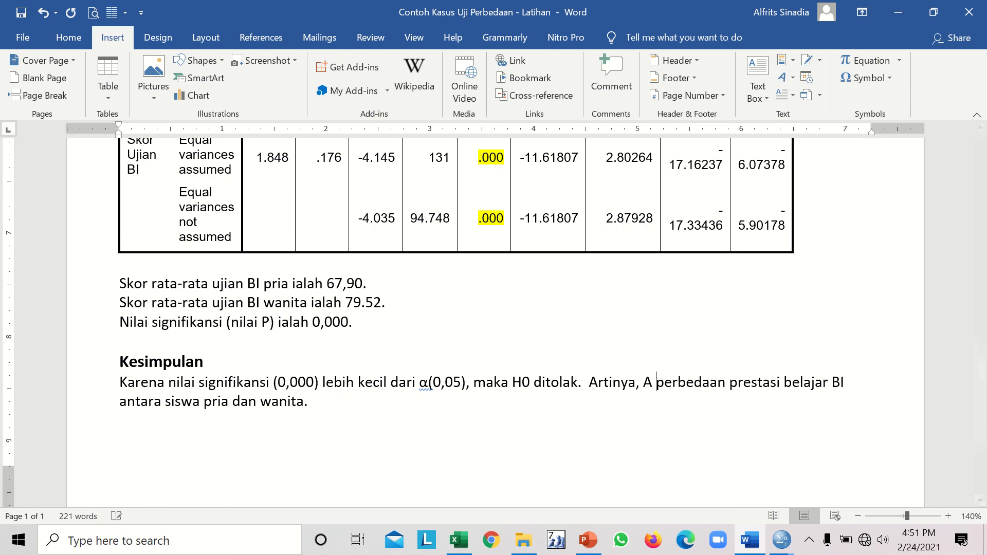
type("terdapa")
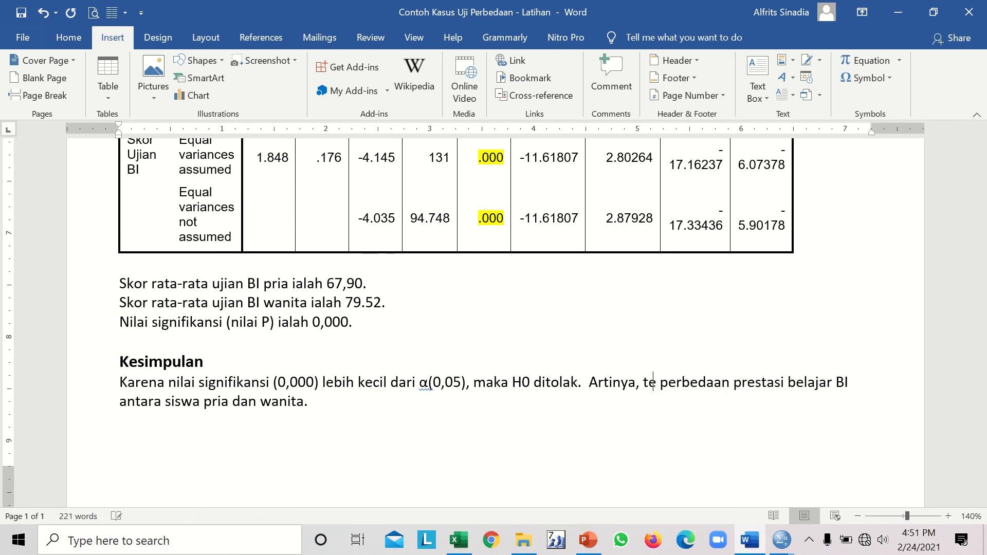
type("t")
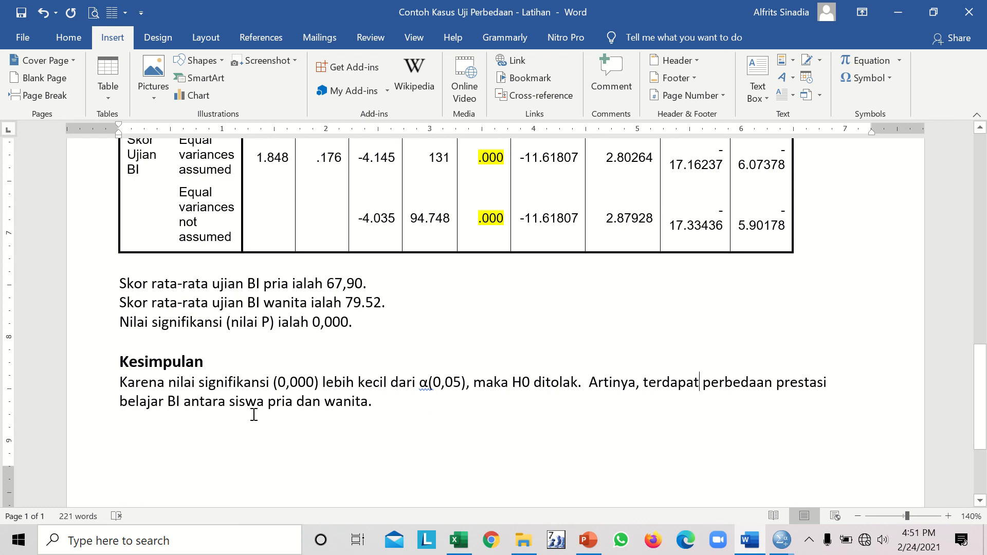
Step: Insert "yang signifikan" between "BI" and "antara" in the conclusion
double_click(185, 401)
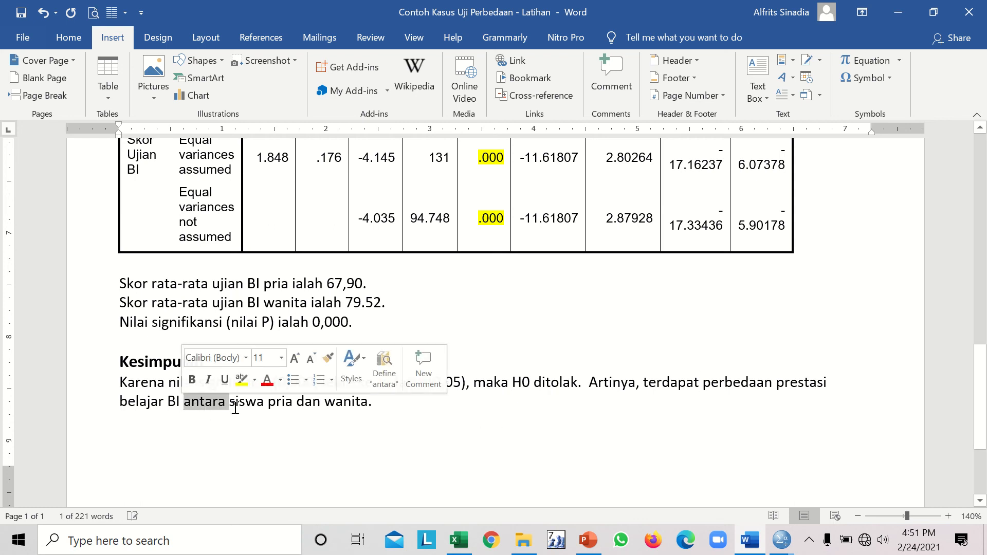
left_click(179, 403)
type("y")
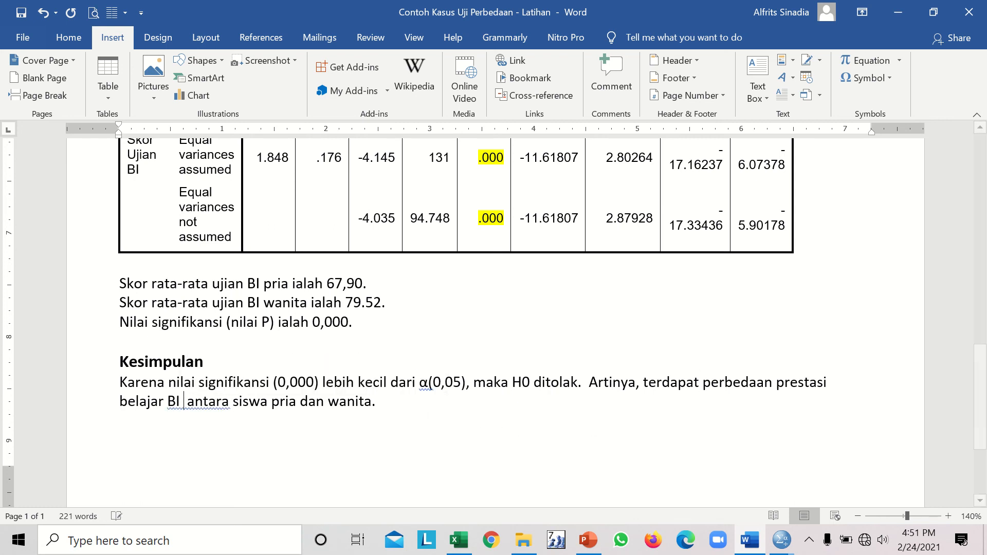
type("ang")
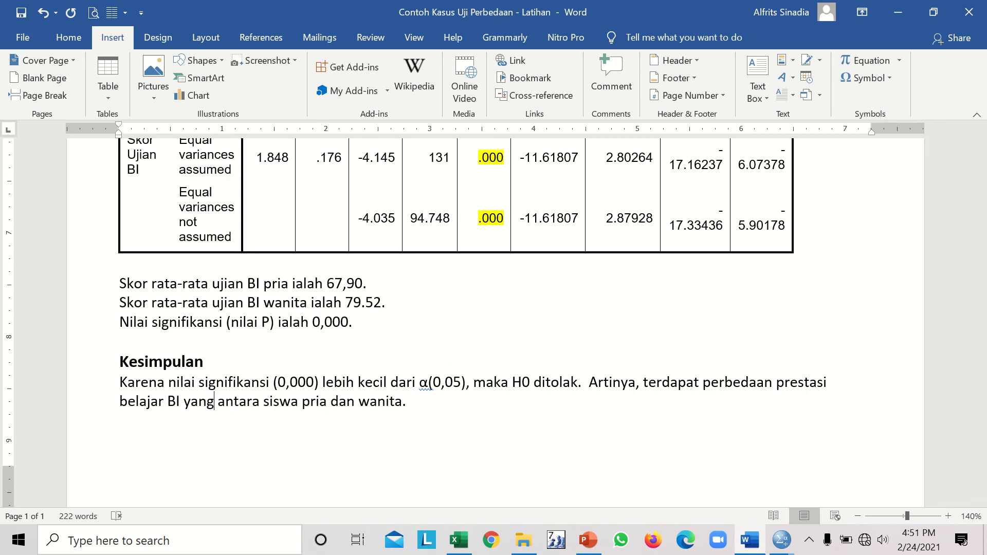
type(" sign")
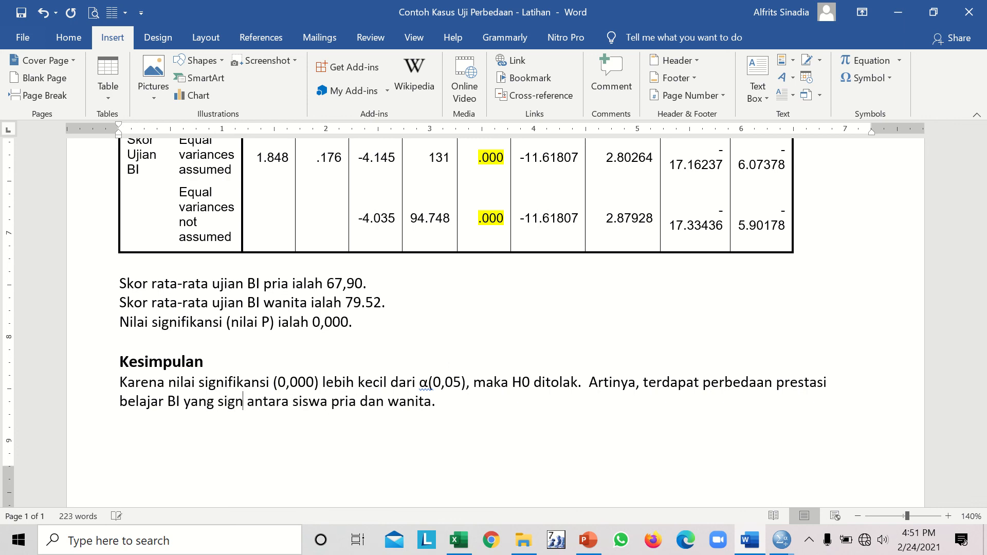
type("ifikan")
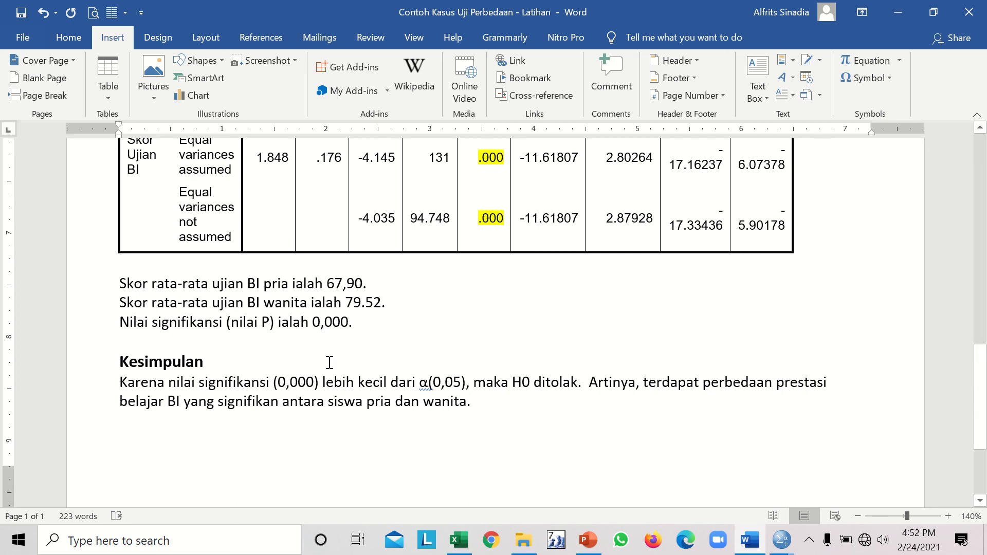
left_click(370, 286)
left_click(388, 303)
left_click(394, 302)
left_click(470, 406)
left_click(472, 383)
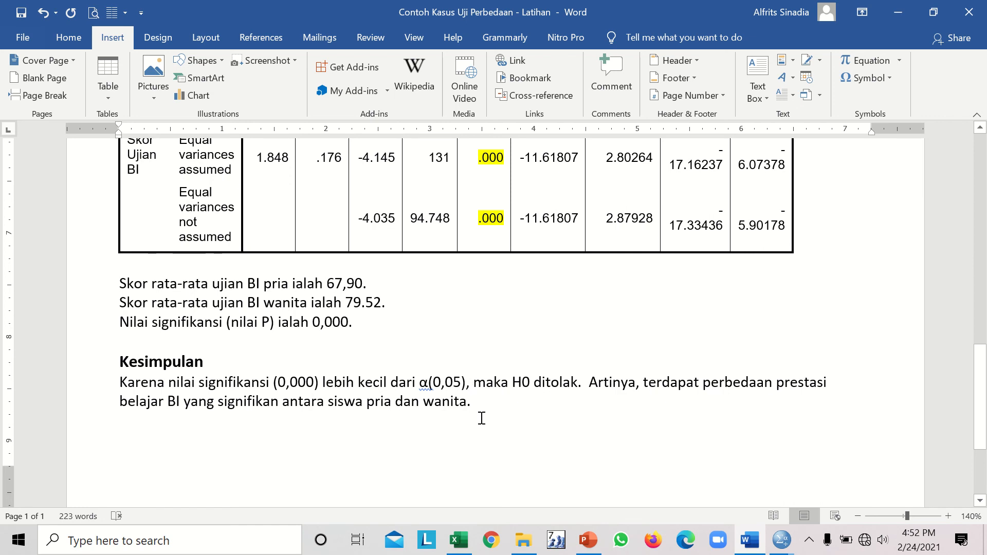